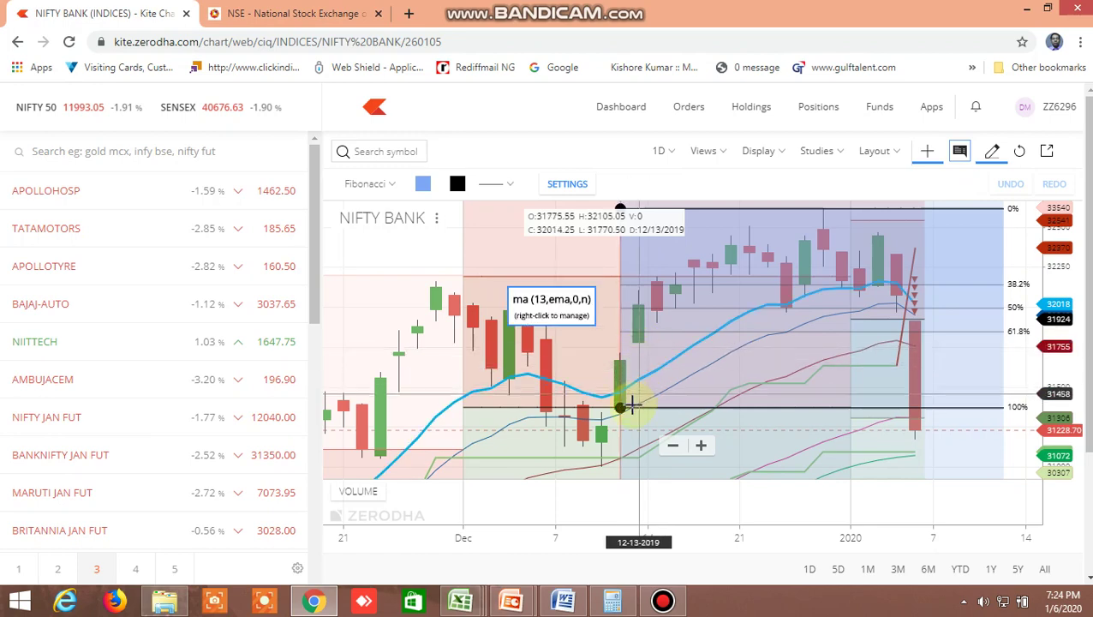
Step: Examine the NIFTY BANK daily chart's recent candles against its longer trend, Fibonacci levels and moving averages
scroll(633, 420, down, 2)
scroll(696, 366, down, 2)
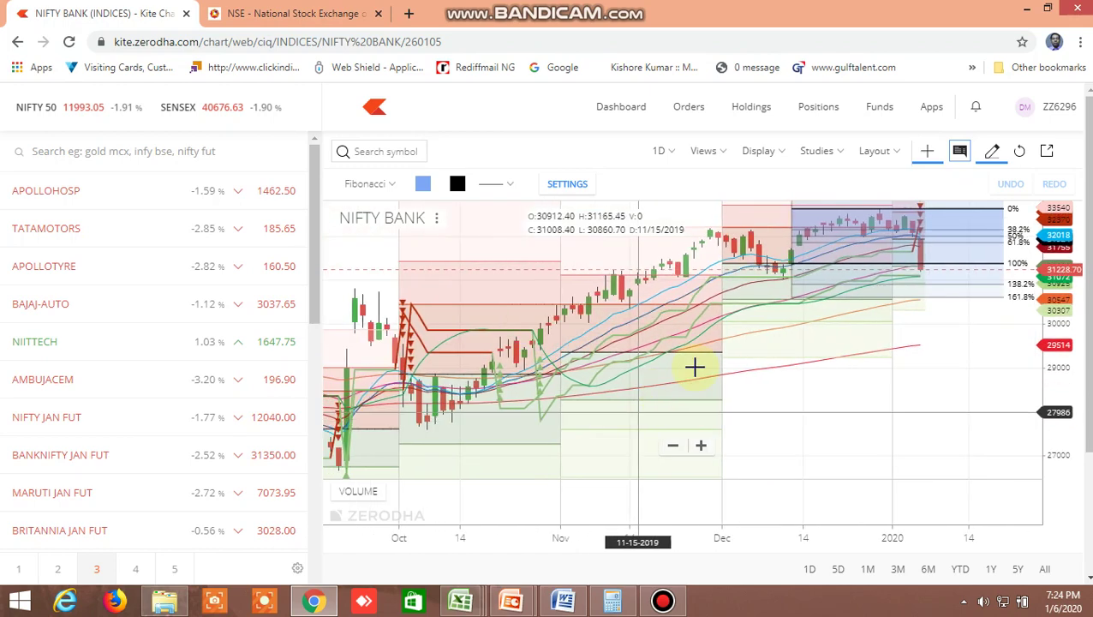
scroll(698, 377, up, 3)
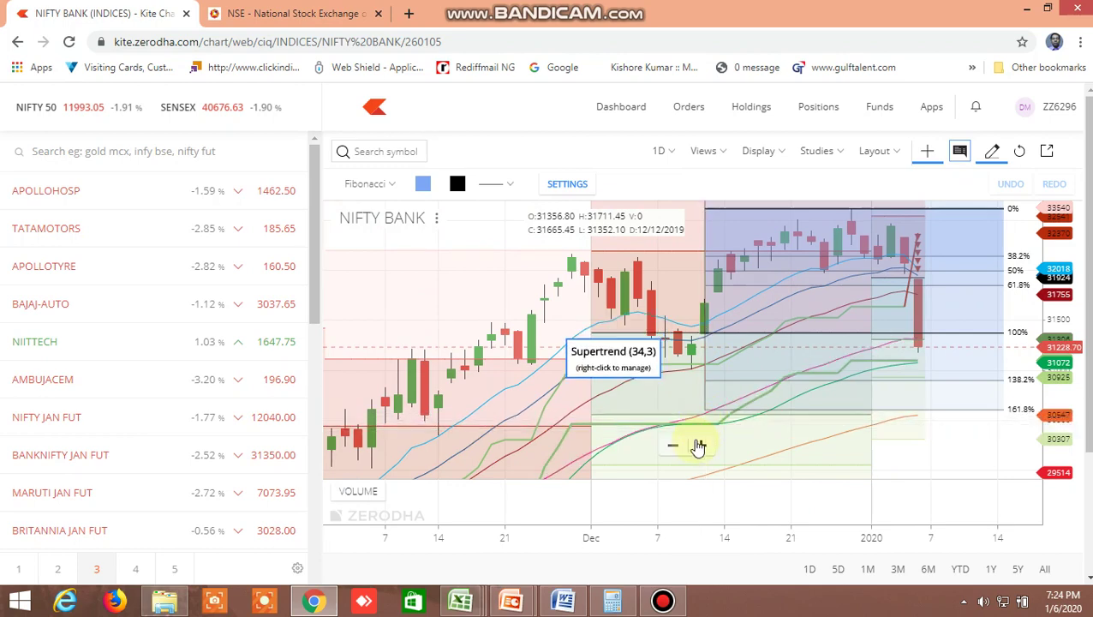
scroll(699, 445, down, 3)
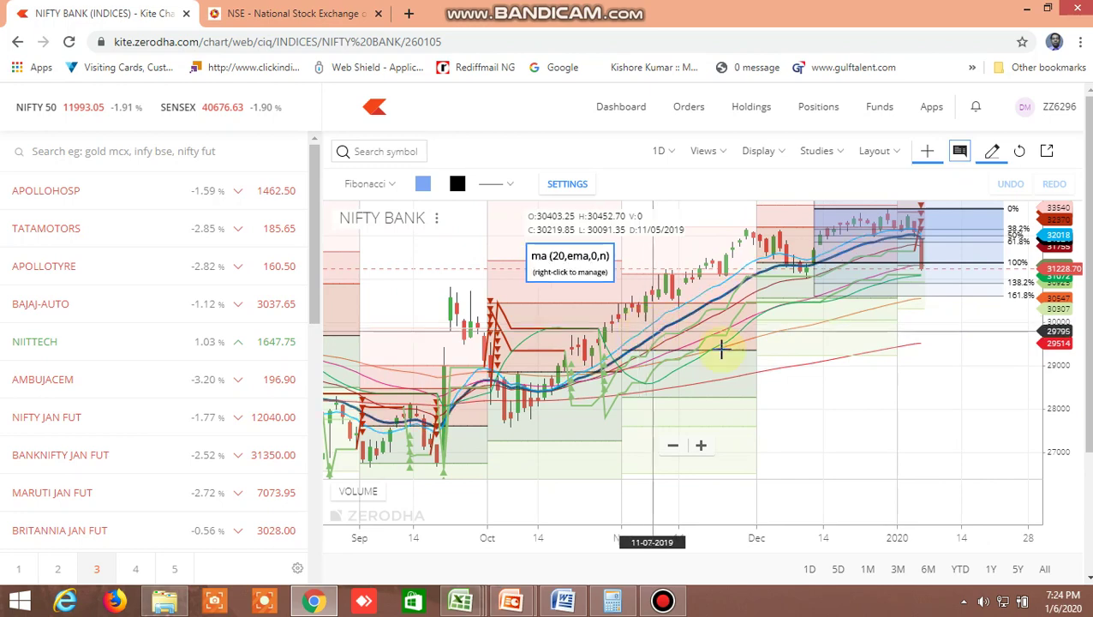
scroll(719, 359, up, 3)
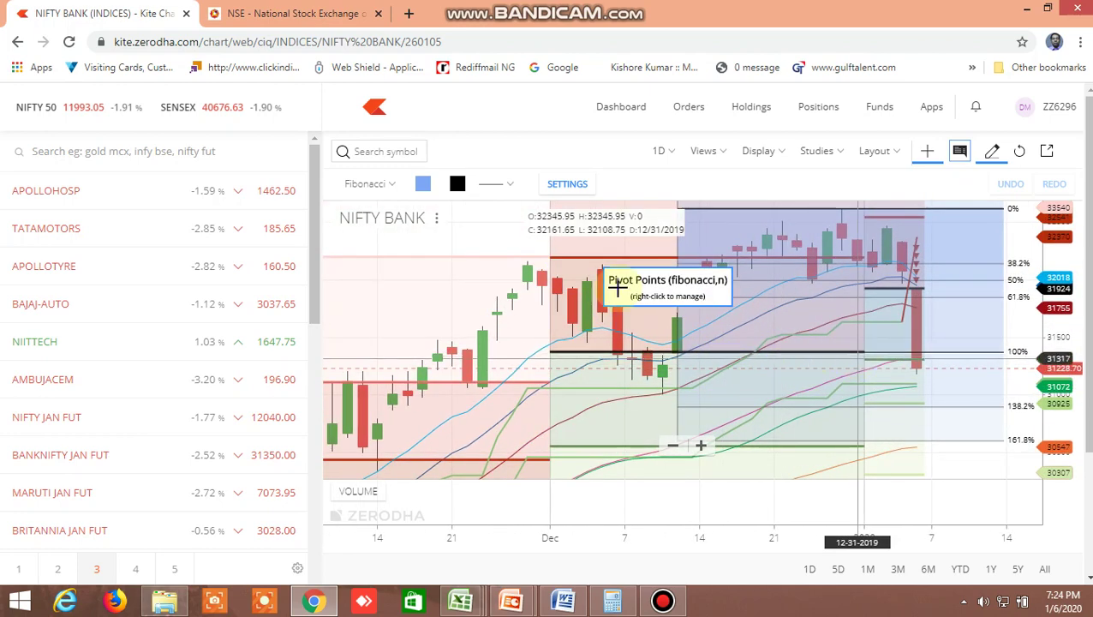
Step: Switch to the NSE option chain page and review the NIFTY call and put data across the strike prices
click(345, 19)
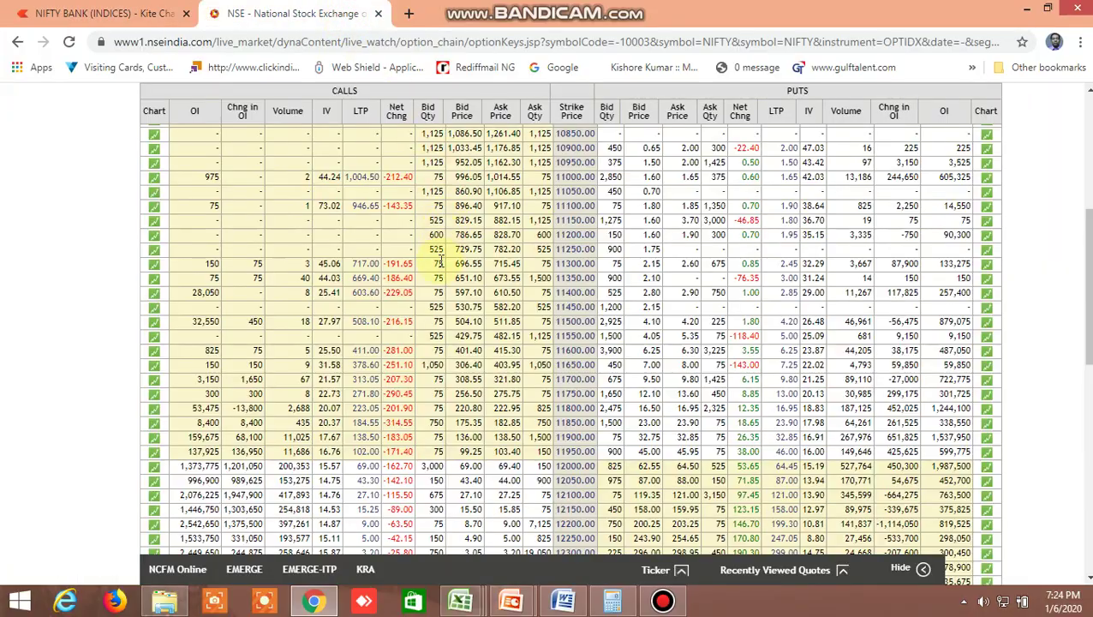
scroll(324, 240, up, 4)
scroll(571, 345, down, 11)
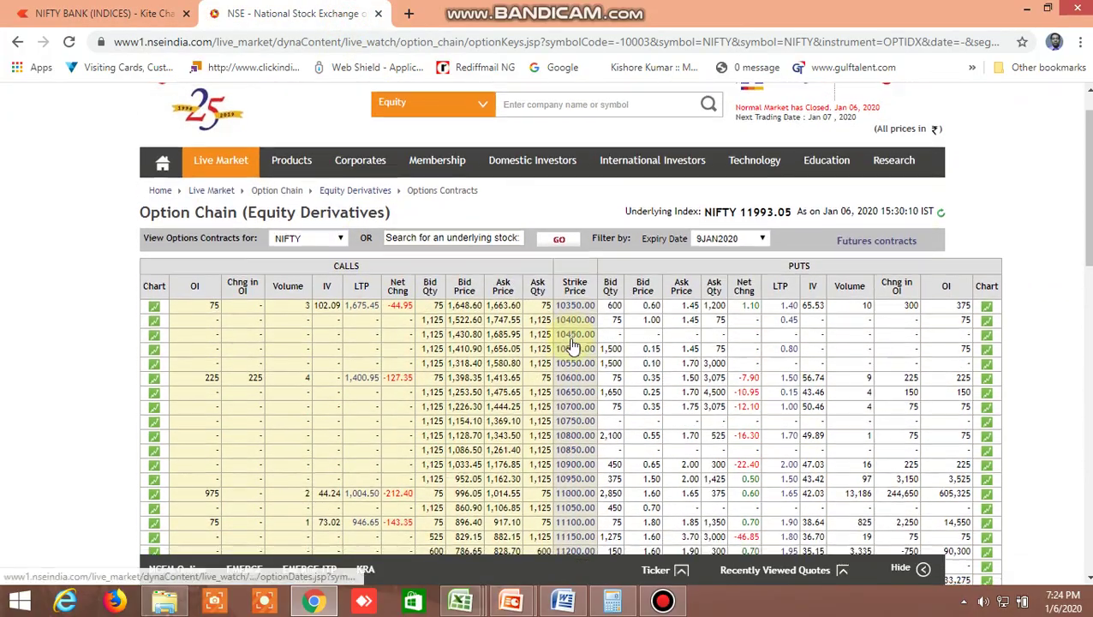
scroll(572, 342, up, 1)
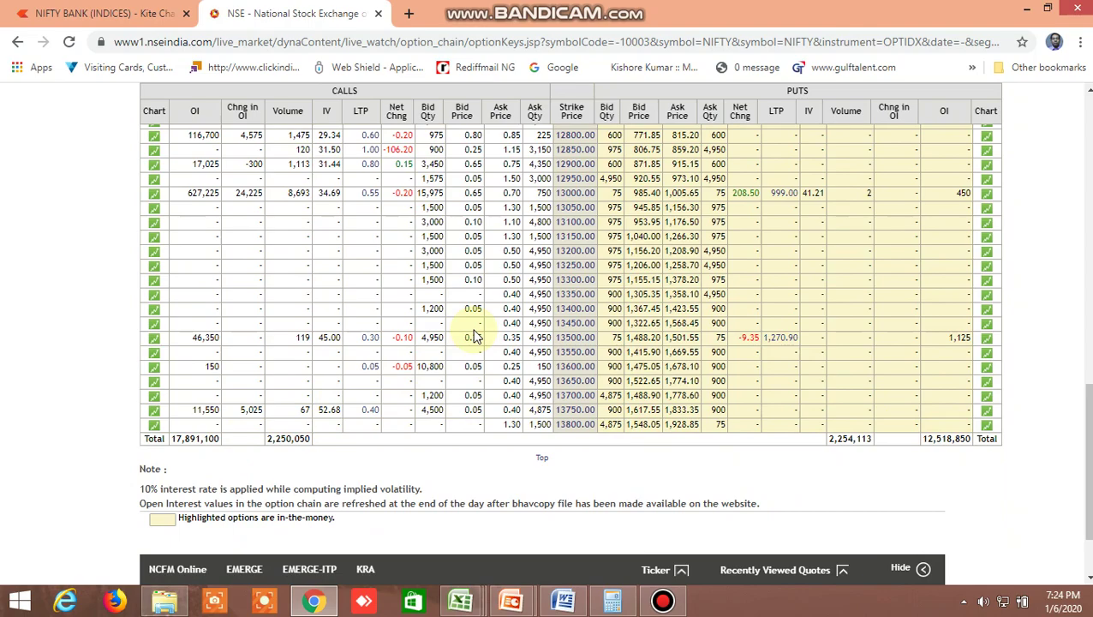
scroll(476, 336, up, 2)
scroll(474, 331, up, 2)
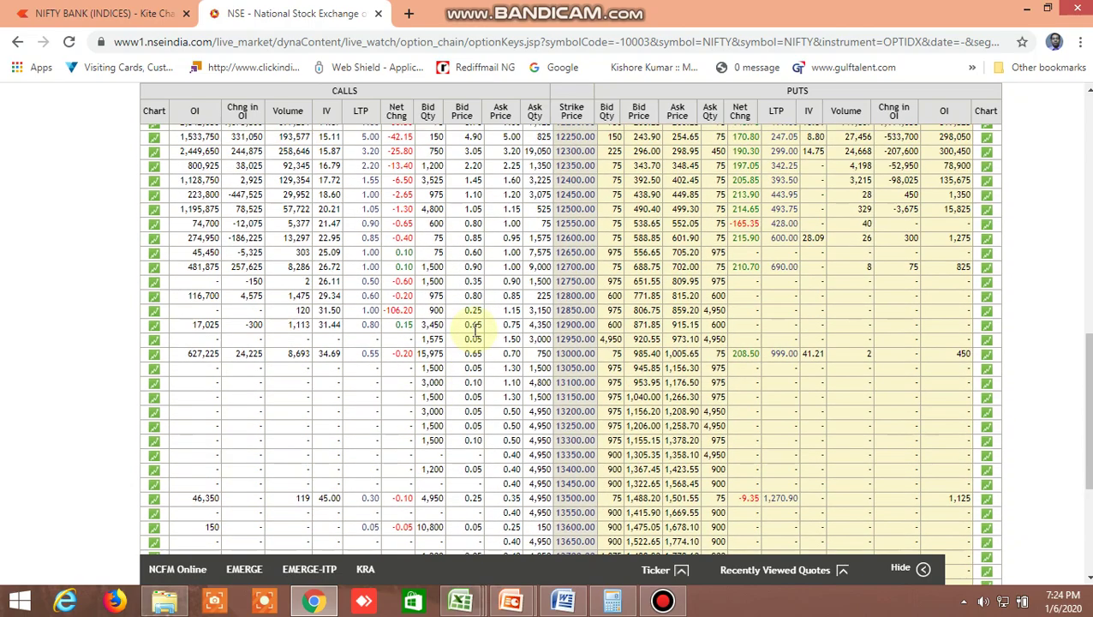
scroll(476, 337, up, 4)
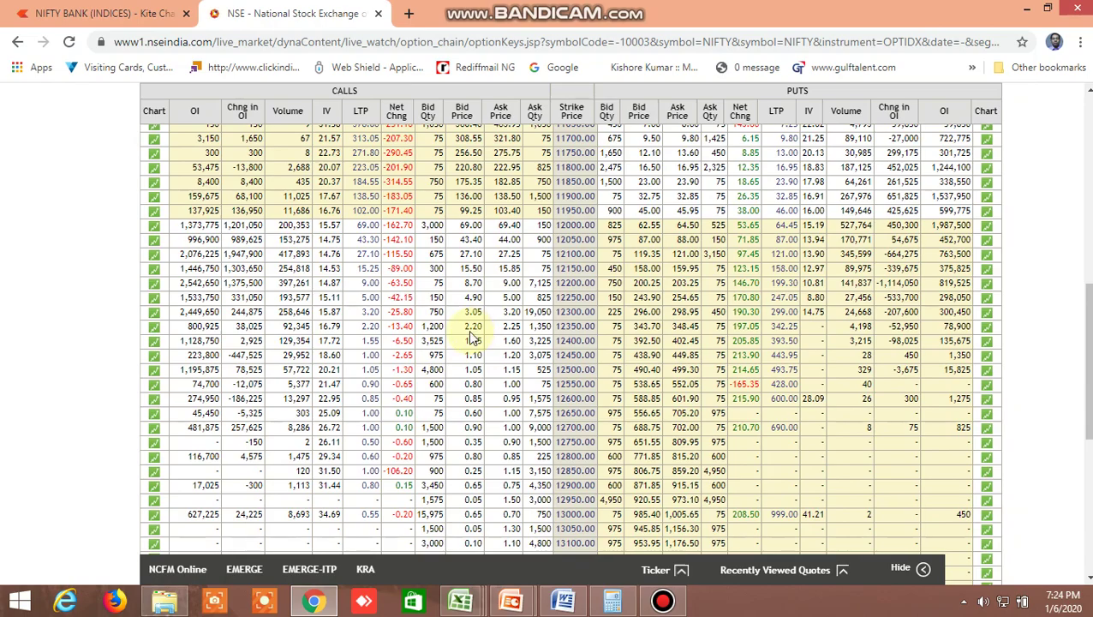
scroll(471, 337, up, 2)
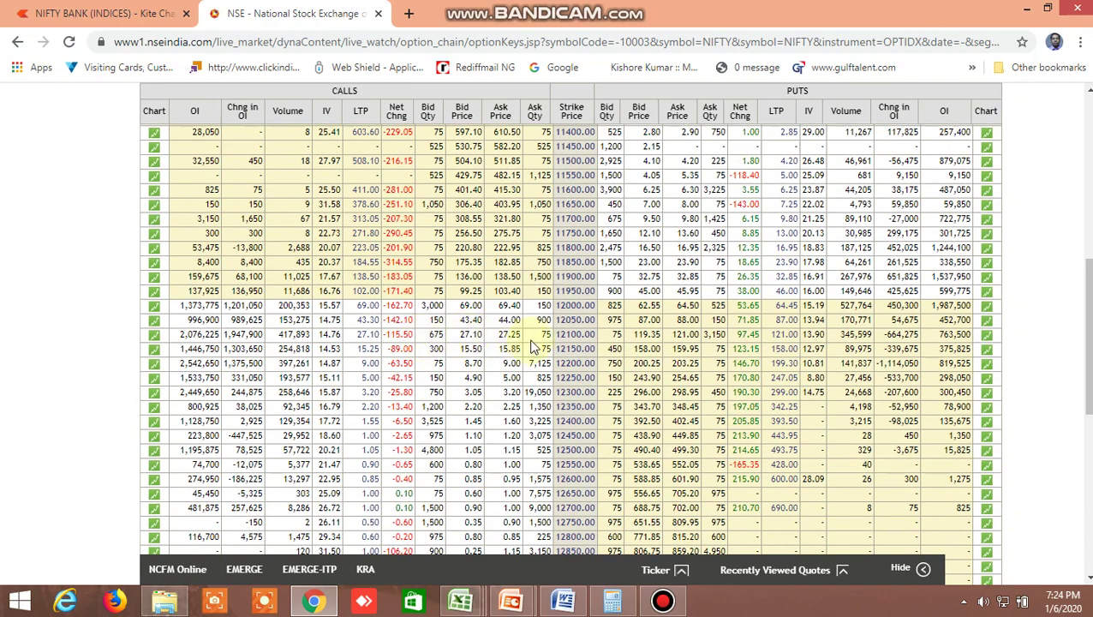
Step: Compare NIFTY call and put prices, implied volatility and open interest at strikes around and above 12000
scroll(545, 380, down, 10)
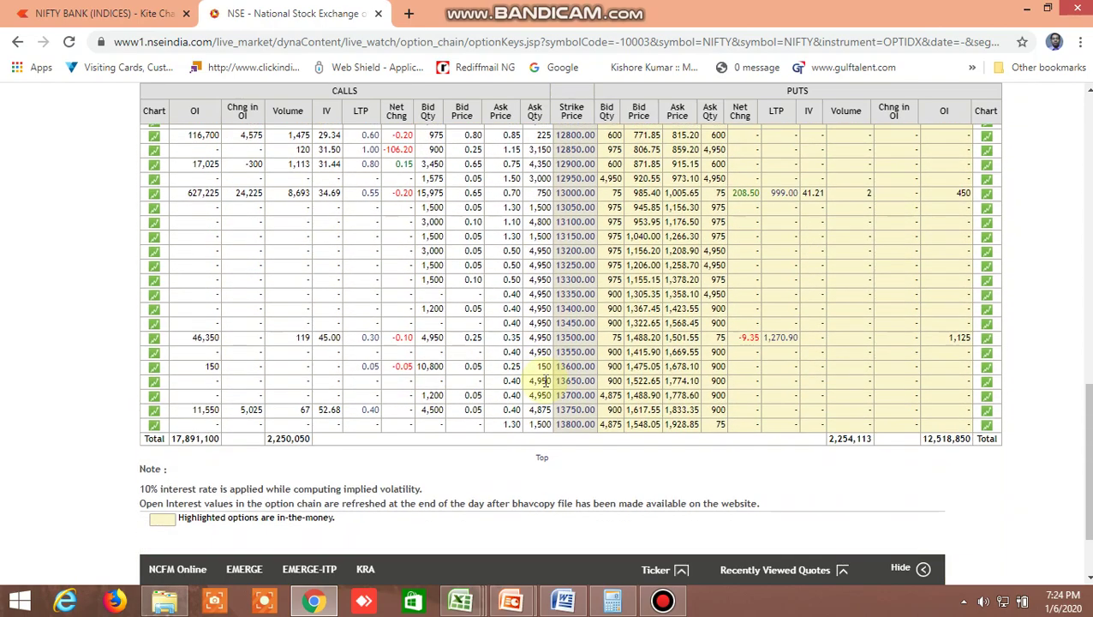
scroll(576, 387, up, 4)
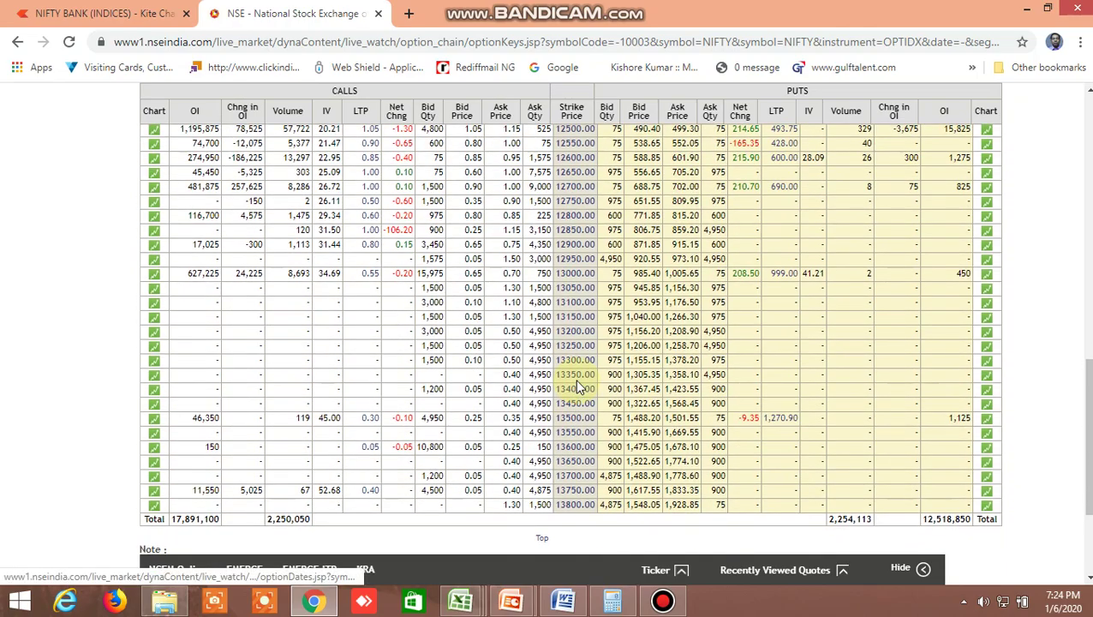
scroll(579, 387, down, 4)
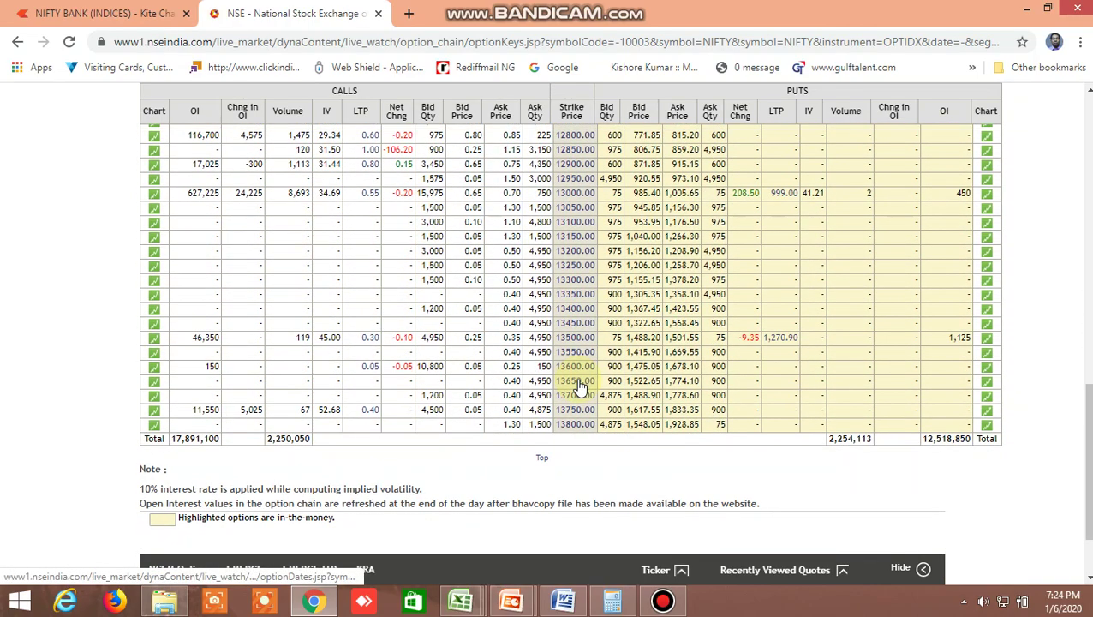
scroll(579, 387, up, 6)
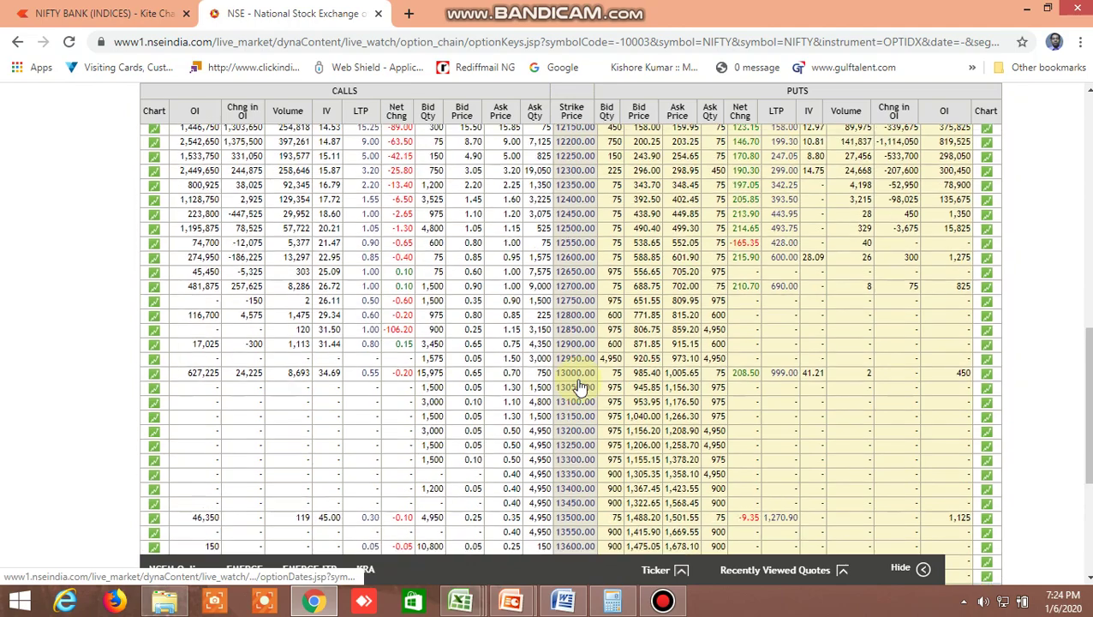
scroll(578, 386, up, 4)
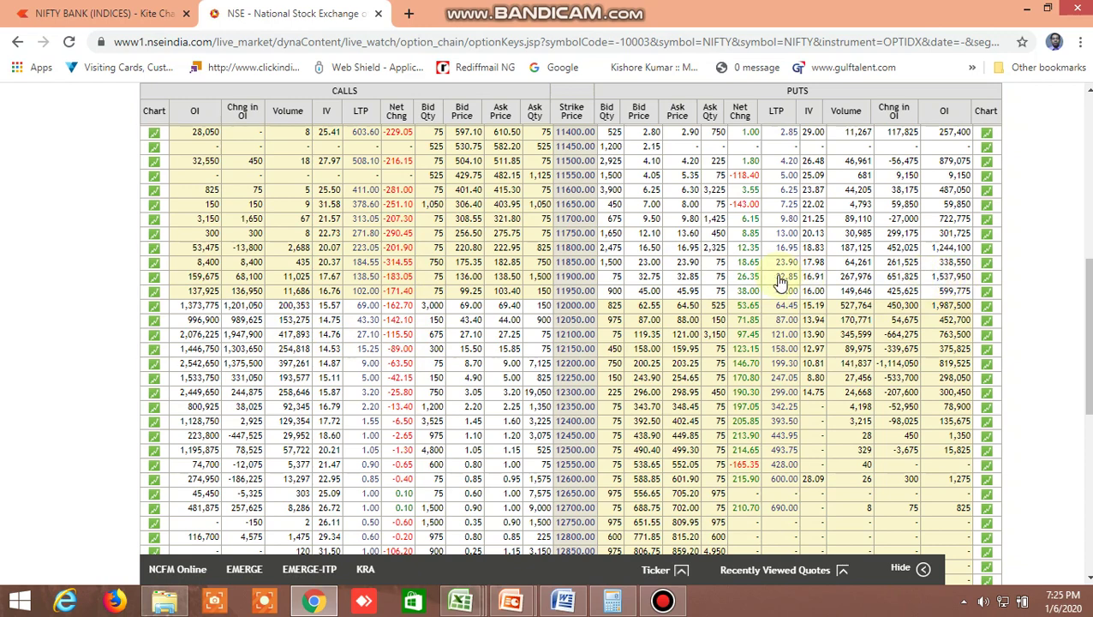
scroll(725, 373, down, 3)
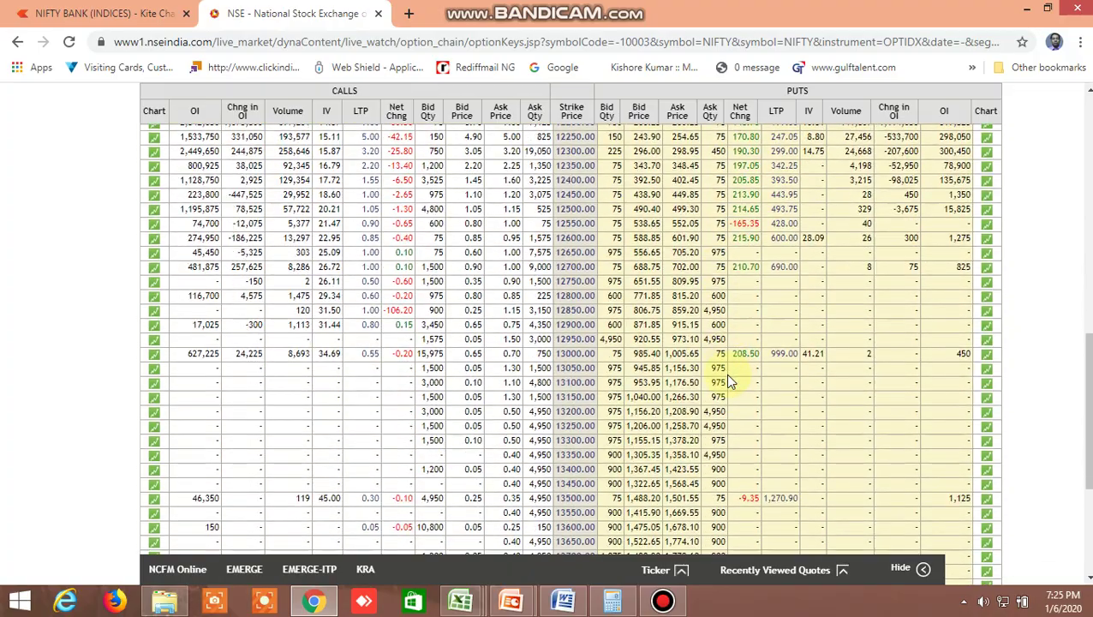
scroll(690, 374, up, 8)
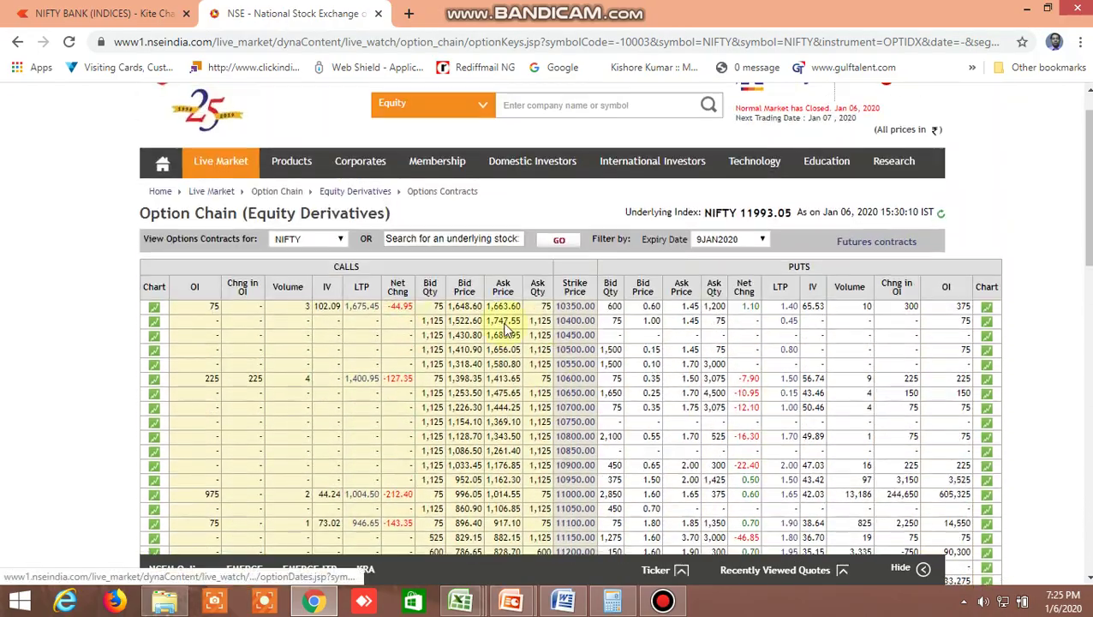
scroll(432, 317, down, 5)
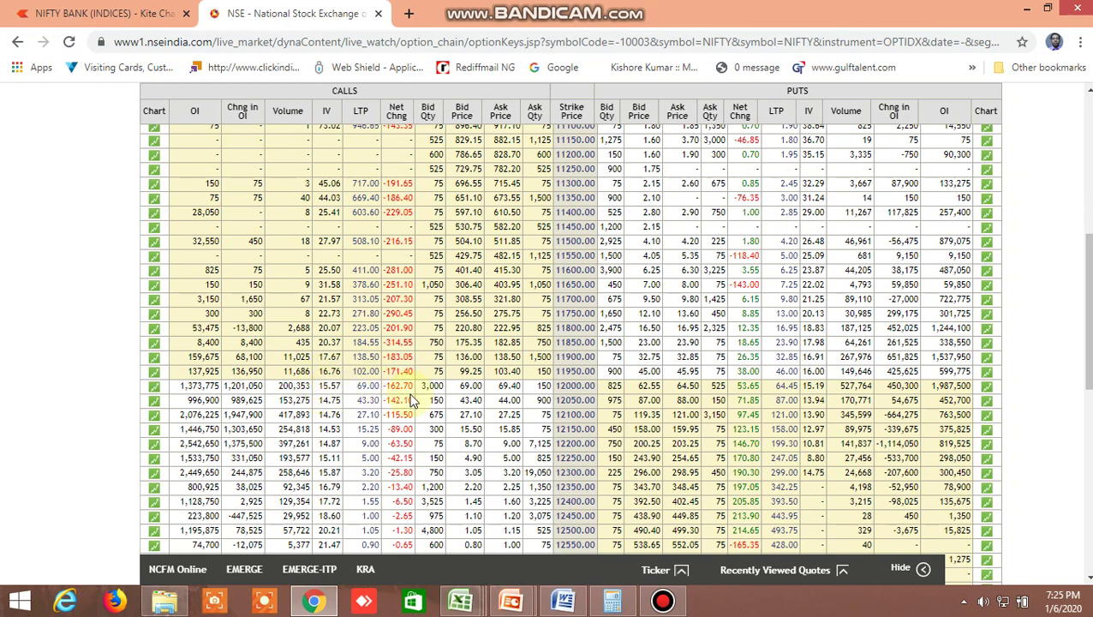
scroll(419, 407, up, 2)
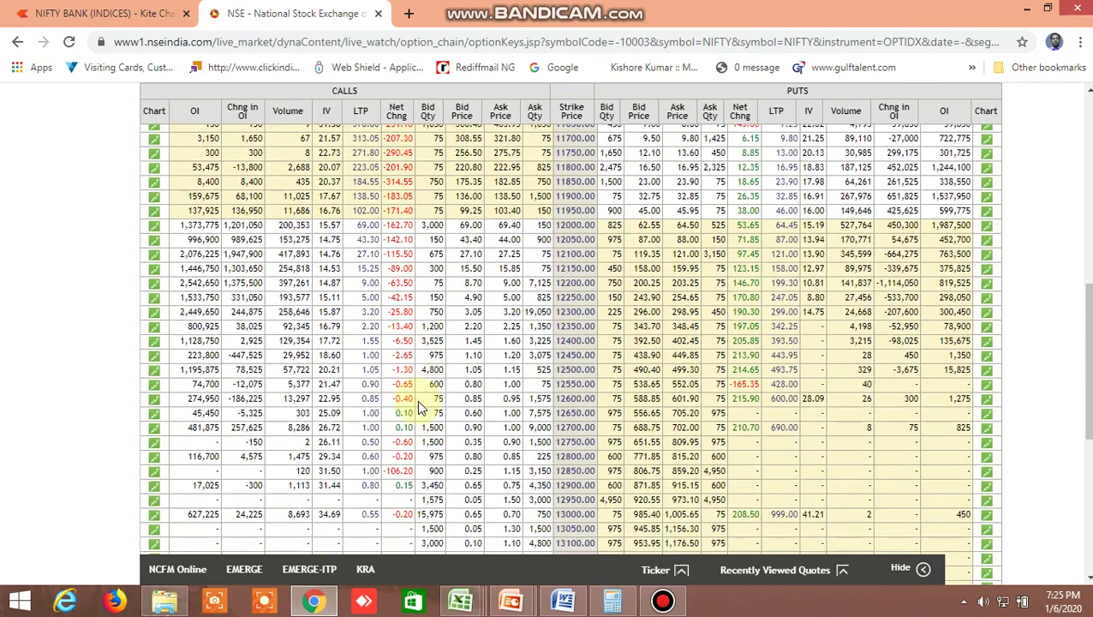
scroll(416, 400, up, 3)
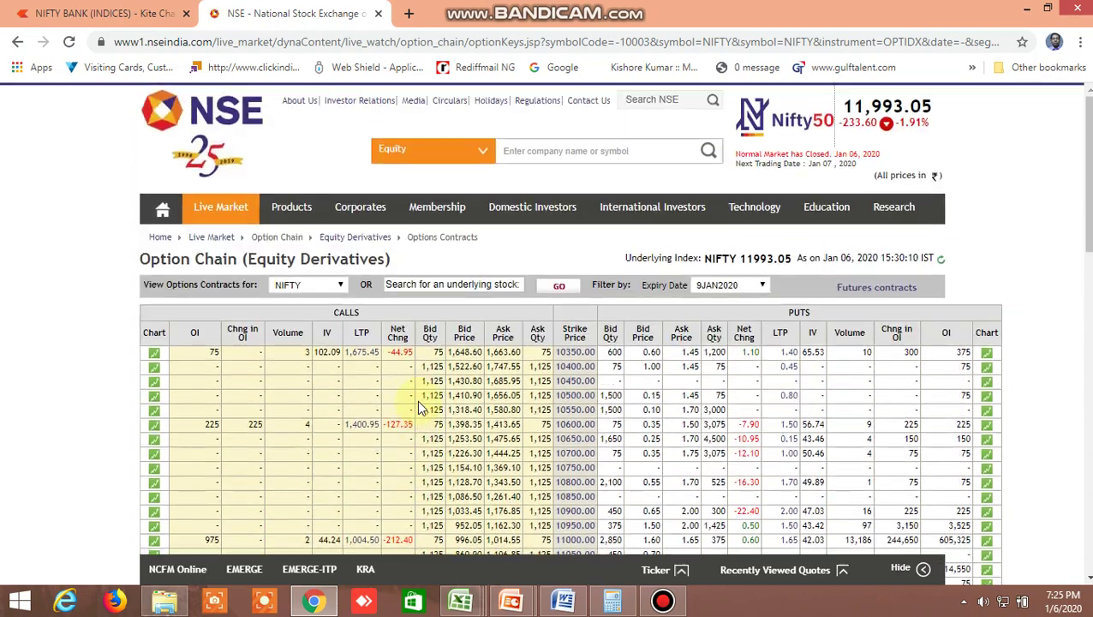
Step: Display the BANKNIFTY option chain and review its call and put data from the near-the-money to the highest strikes
click(338, 286)
click(315, 334)
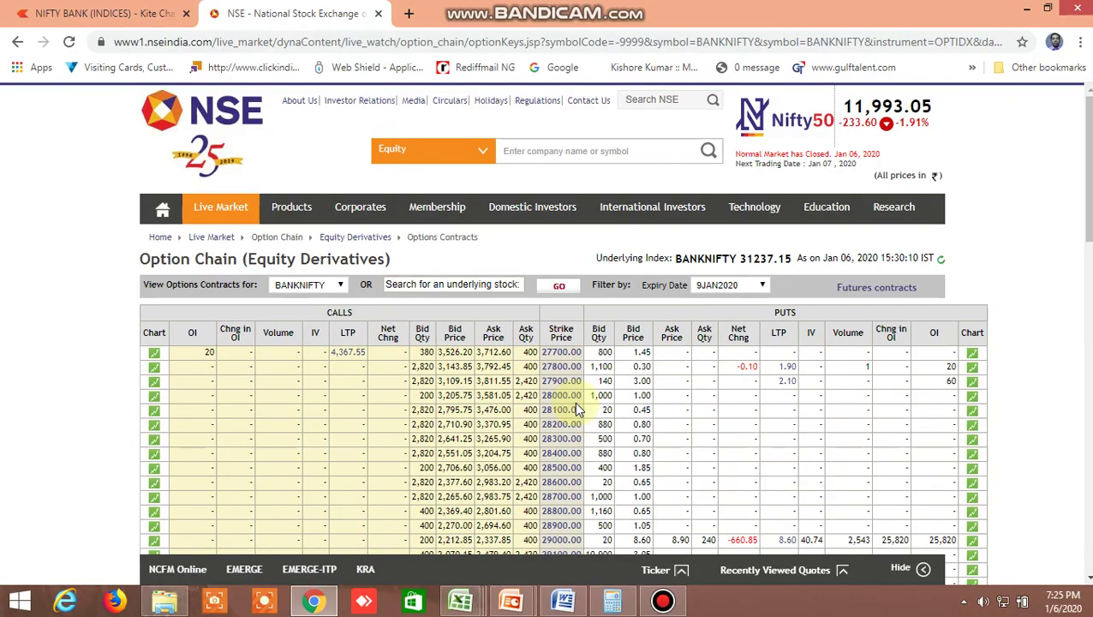
scroll(575, 410, down, 8)
scroll(575, 411, down, 5)
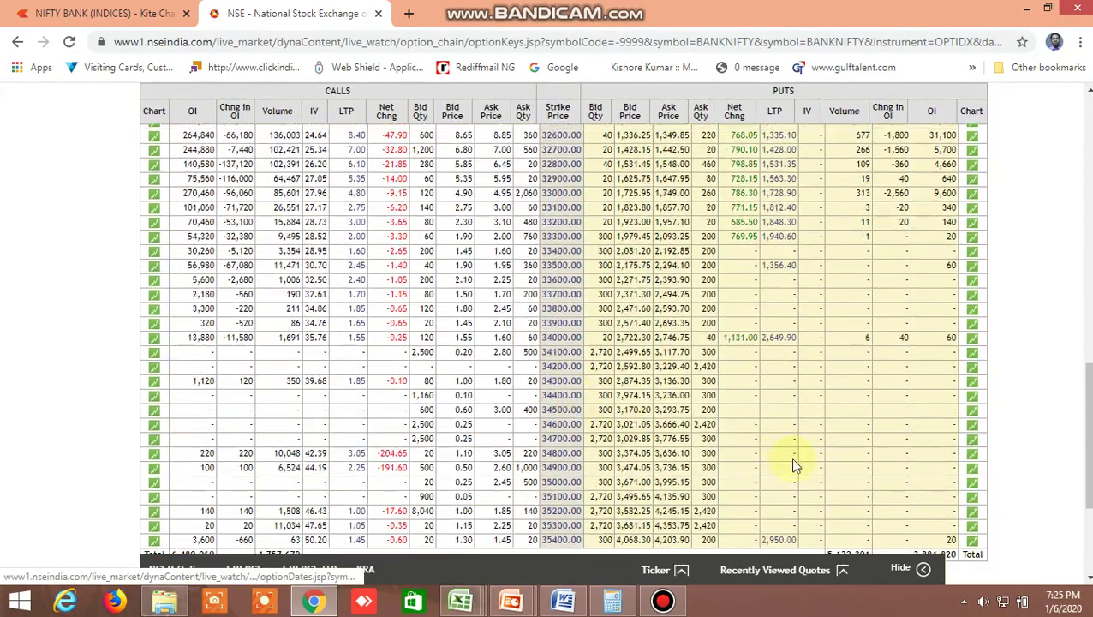
scroll(505, 332, up, 6)
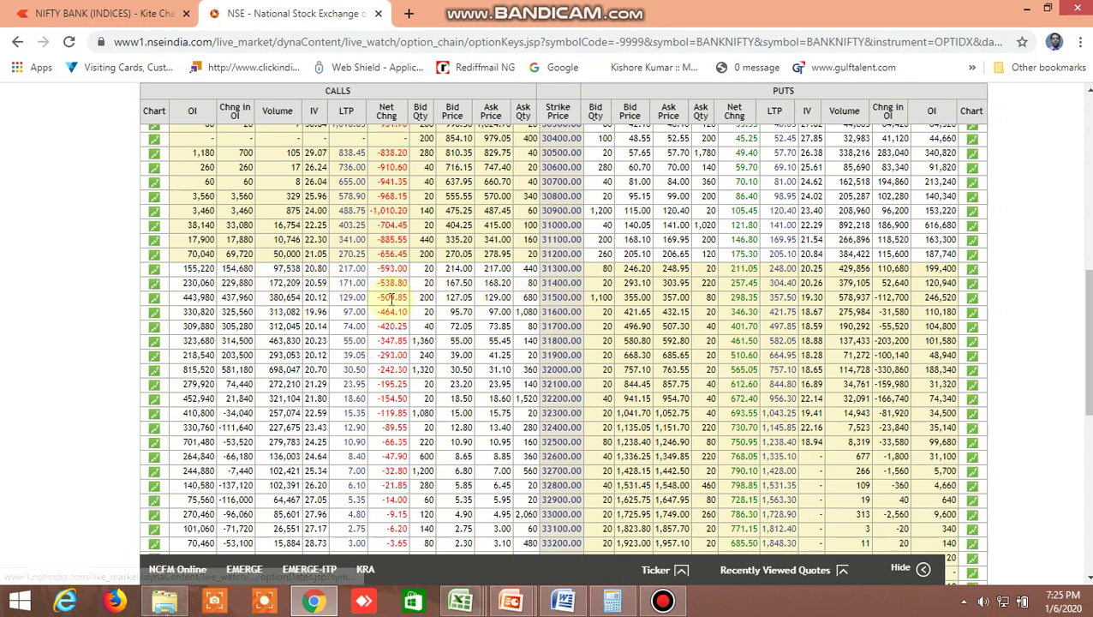
scroll(870, 313, up, 1)
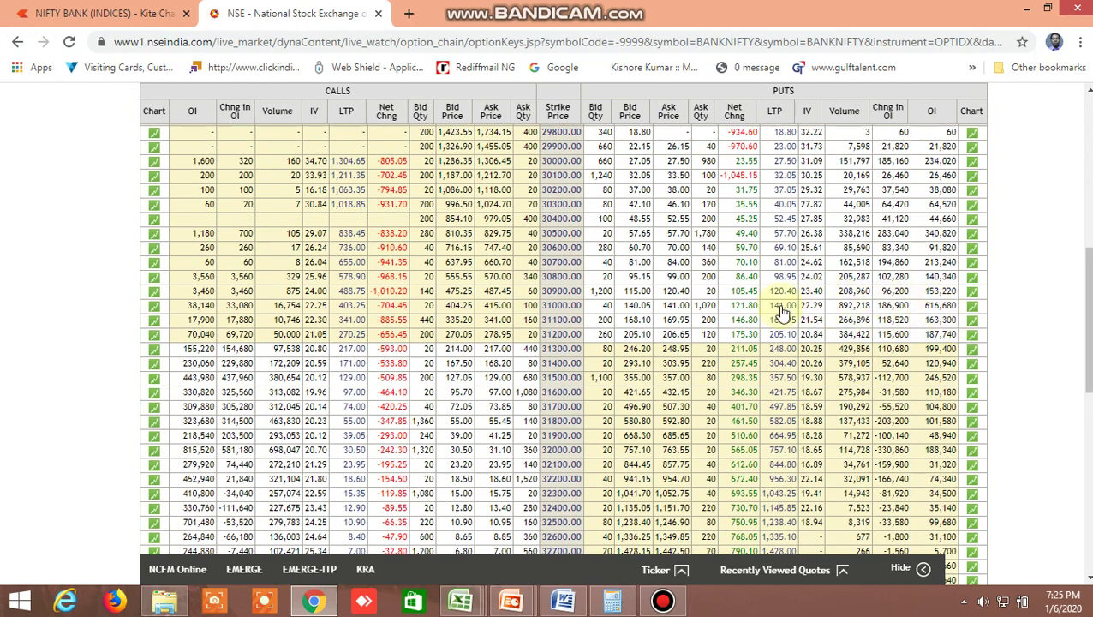
scroll(821, 317, down, 2)
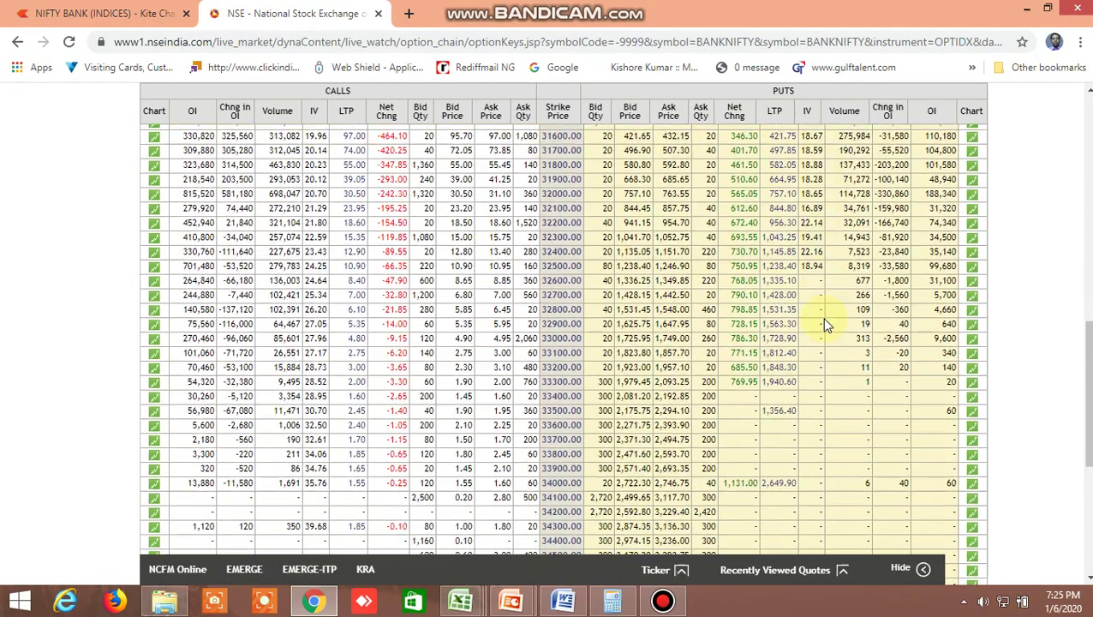
scroll(768, 344, up, 2)
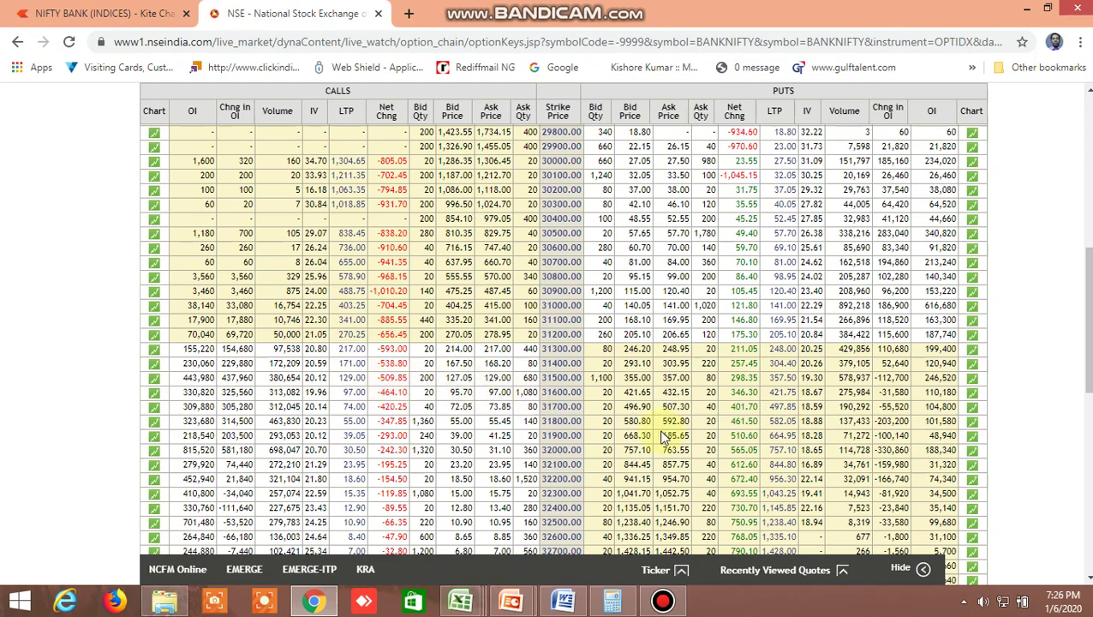
Step: Examine the BANKNIFTY call and put rows around the 31000 to 31500 strikes
scroll(664, 434, up, 1)
scroll(665, 435, down, 1)
scroll(417, 376, up, 1)
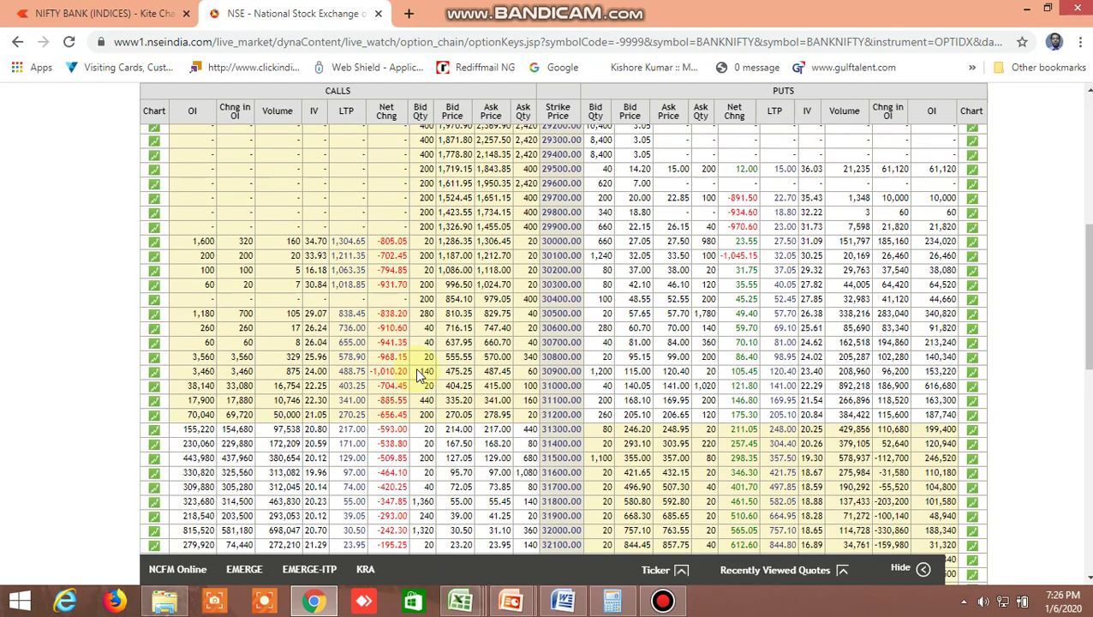
scroll(417, 375, down, 1)
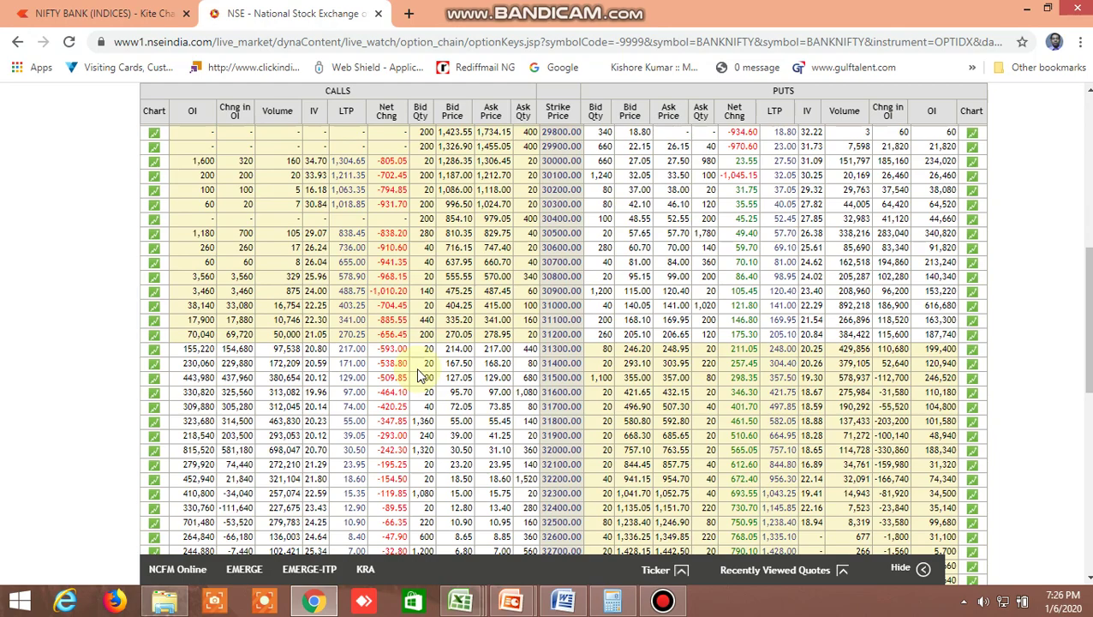
scroll(418, 375, down, 1)
scroll(420, 370, up, 2)
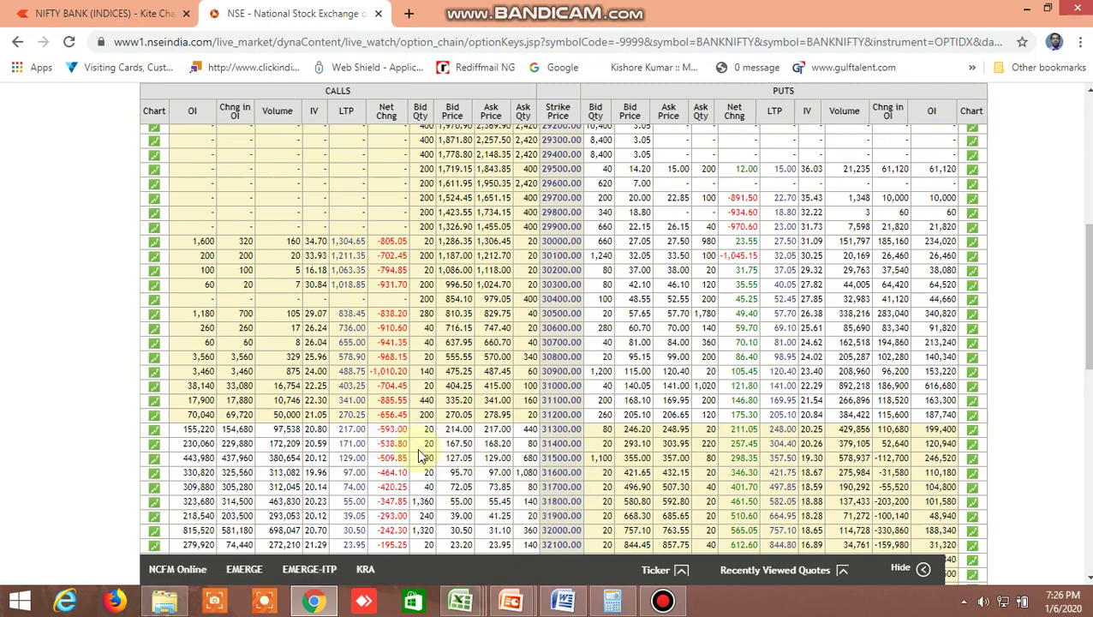
scroll(419, 456, down, 1)
Step: Switch to the WORKING FILE workbook in Excel and inspect NIFTY target prices A11 and A16 and BANKNIFTY target price E11
mouse_move(470, 605)
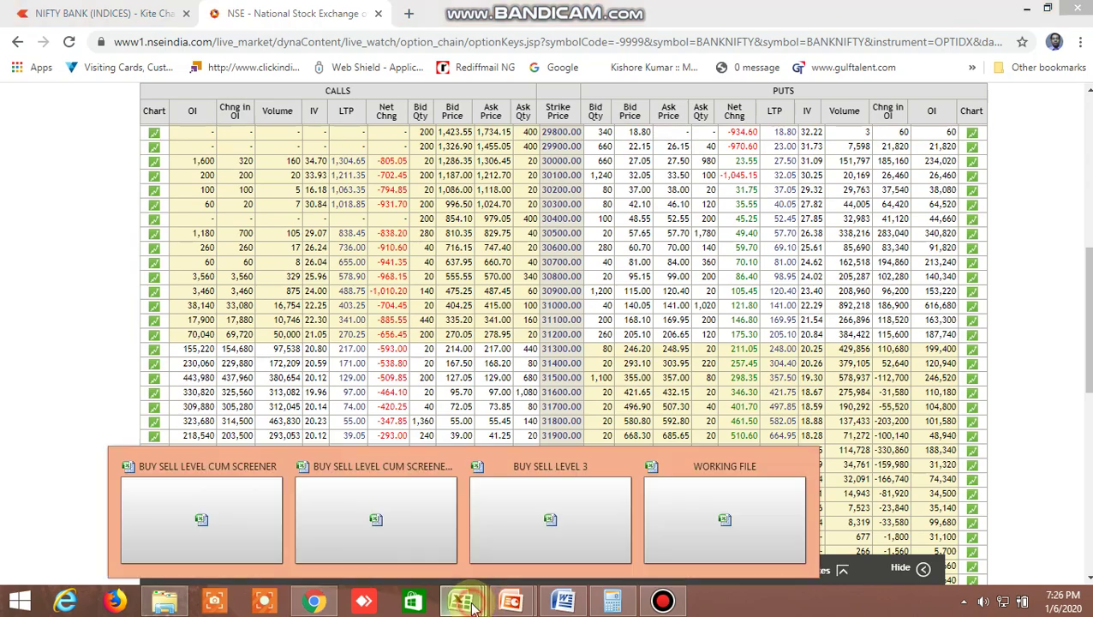
click(729, 521)
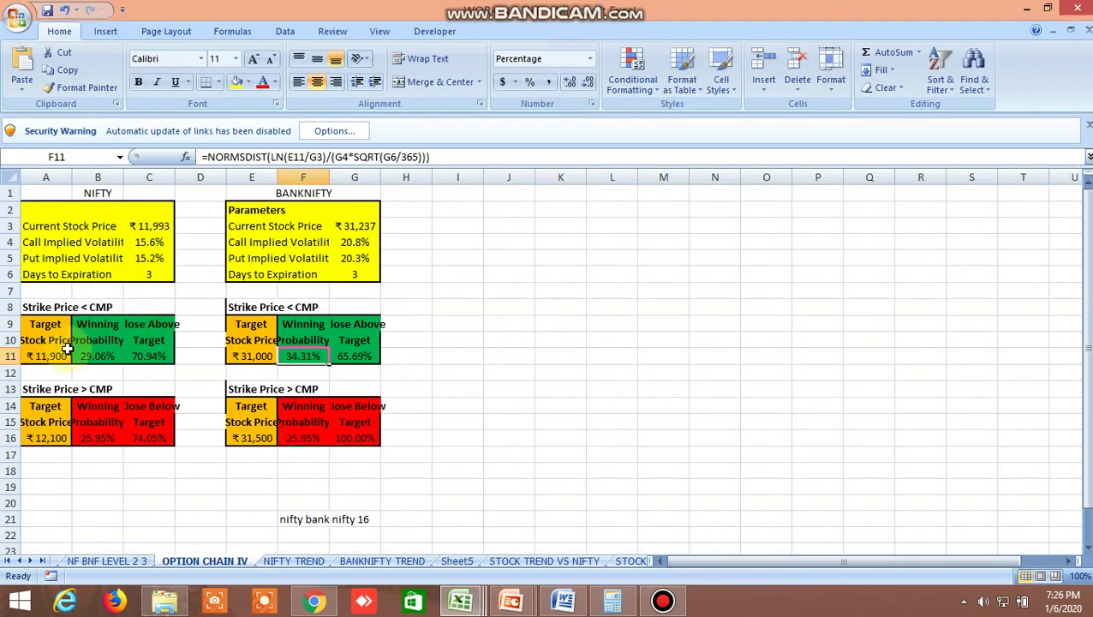
click(53, 358)
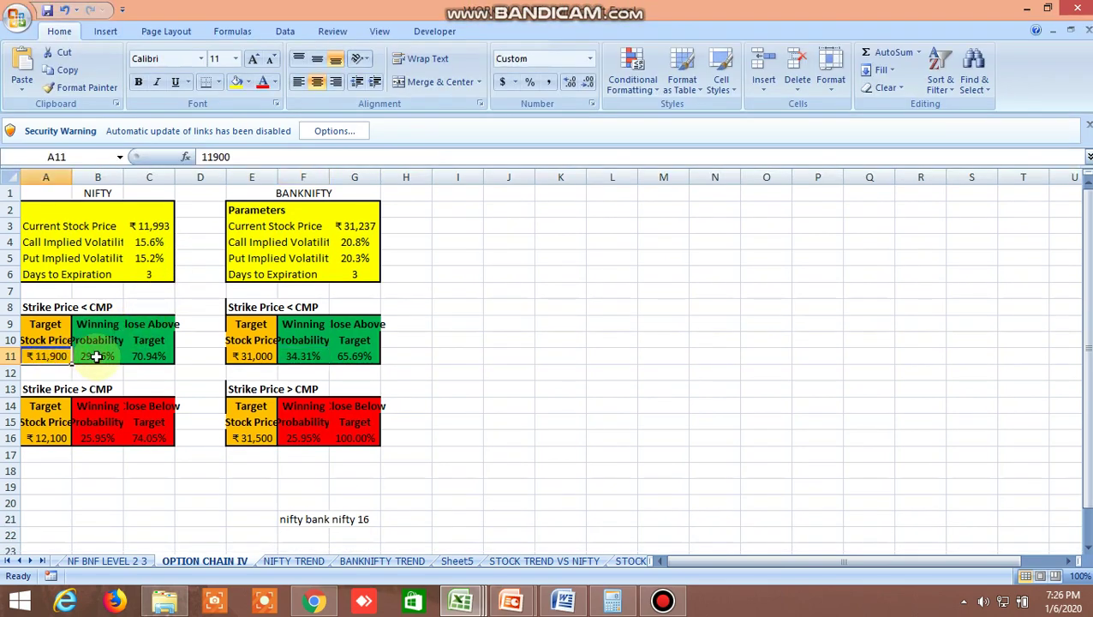
click(49, 438)
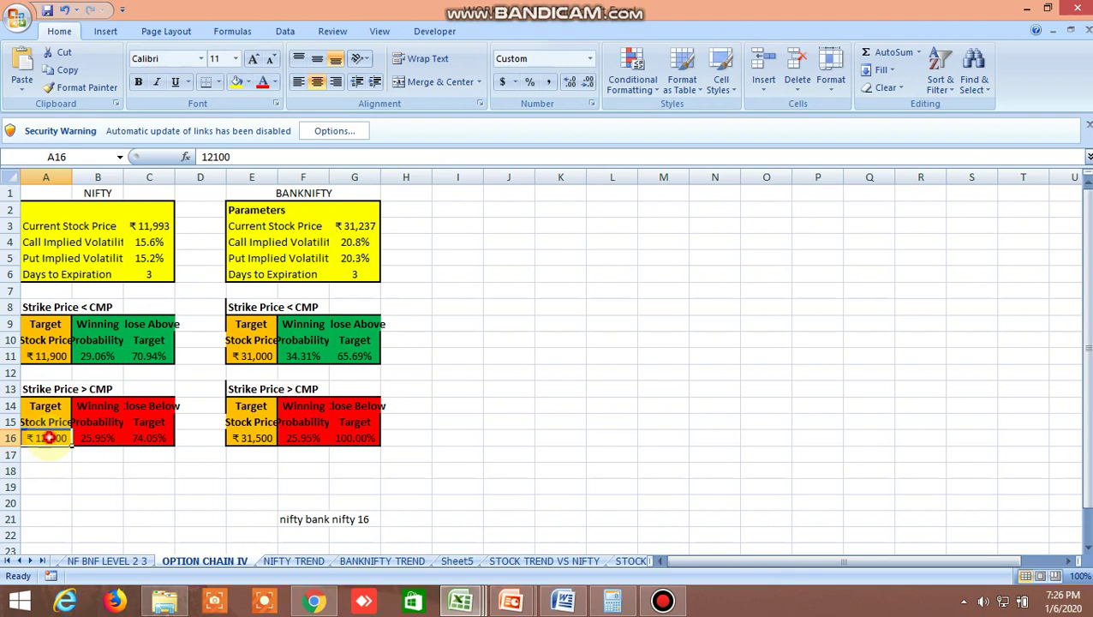
click(53, 352)
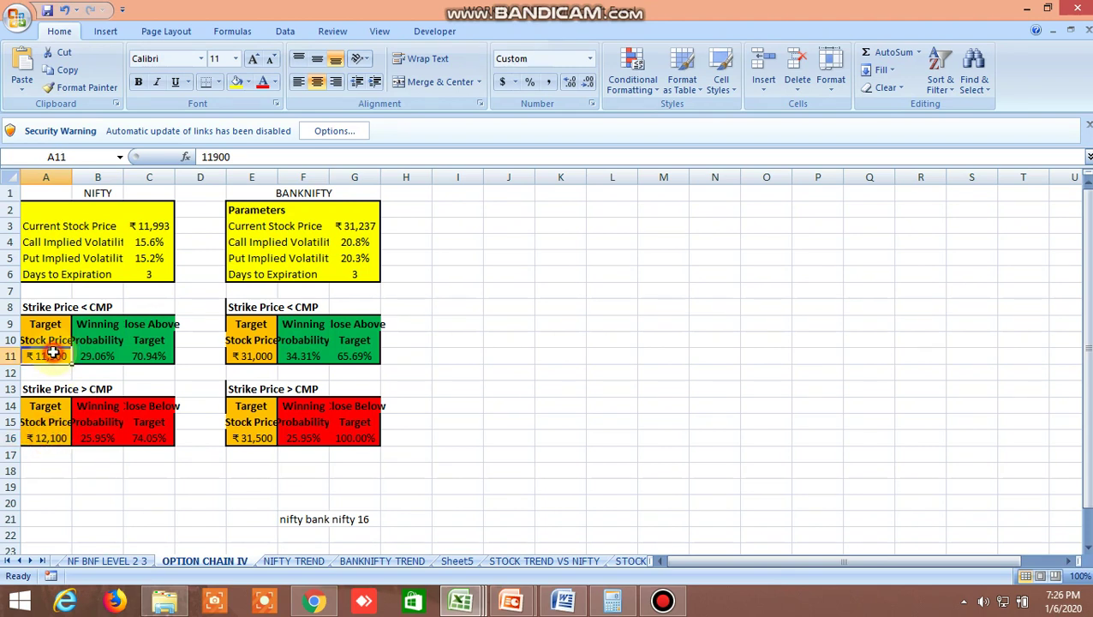
click(253, 360)
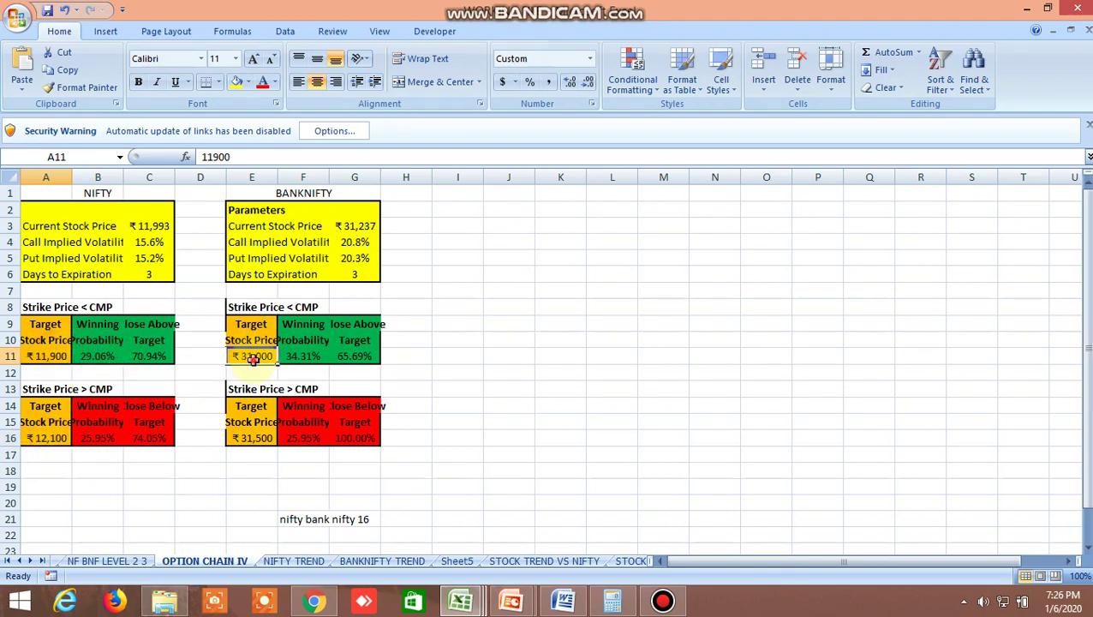
Step: Check BANKNIFTY target prices E16 and E11, and close the WORKING FILE workbook with its changes saved
click(251, 436)
click(254, 356)
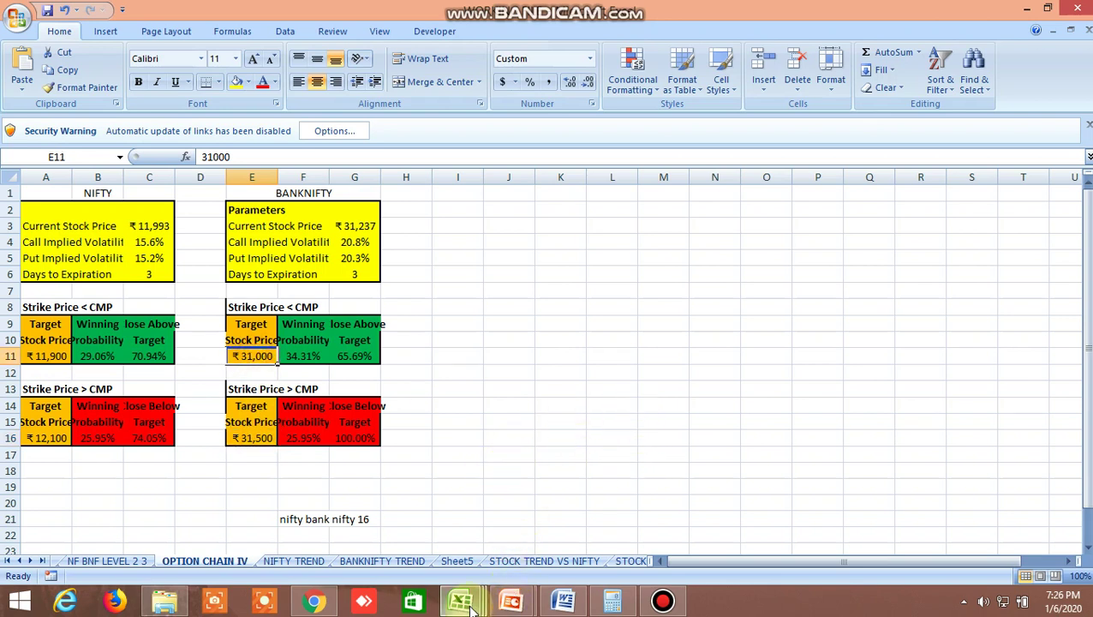
mouse_move(463, 600)
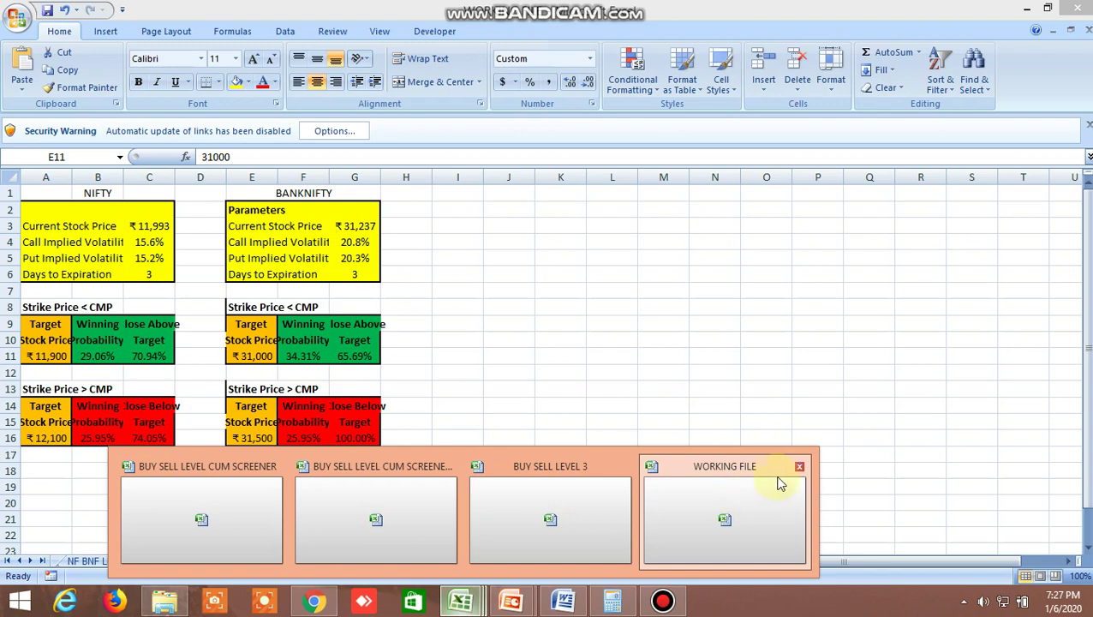
click(800, 468)
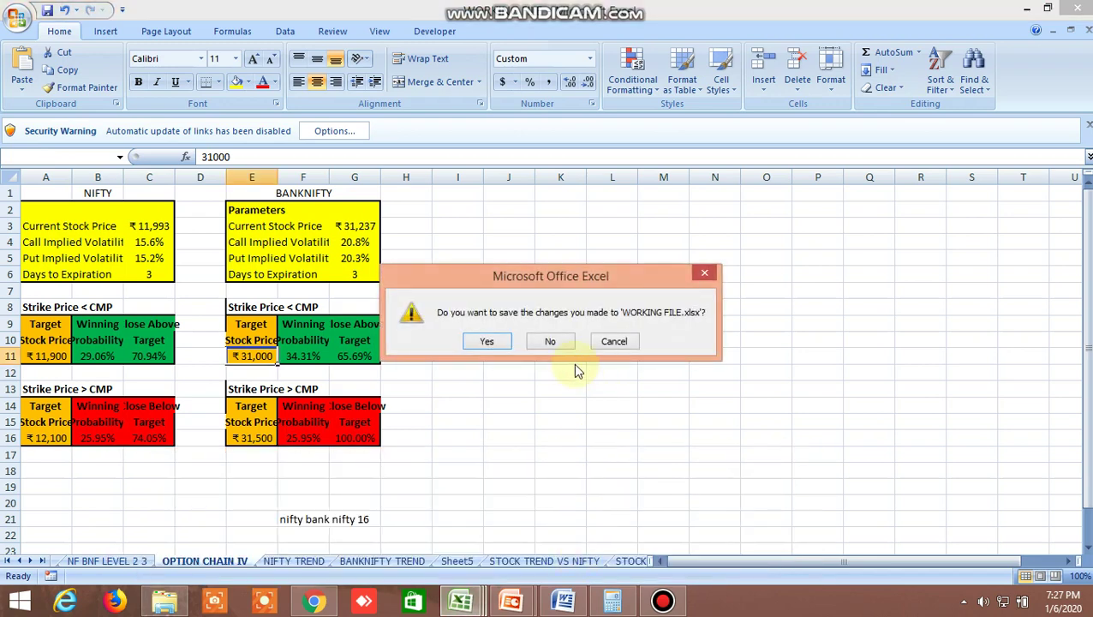
click(487, 342)
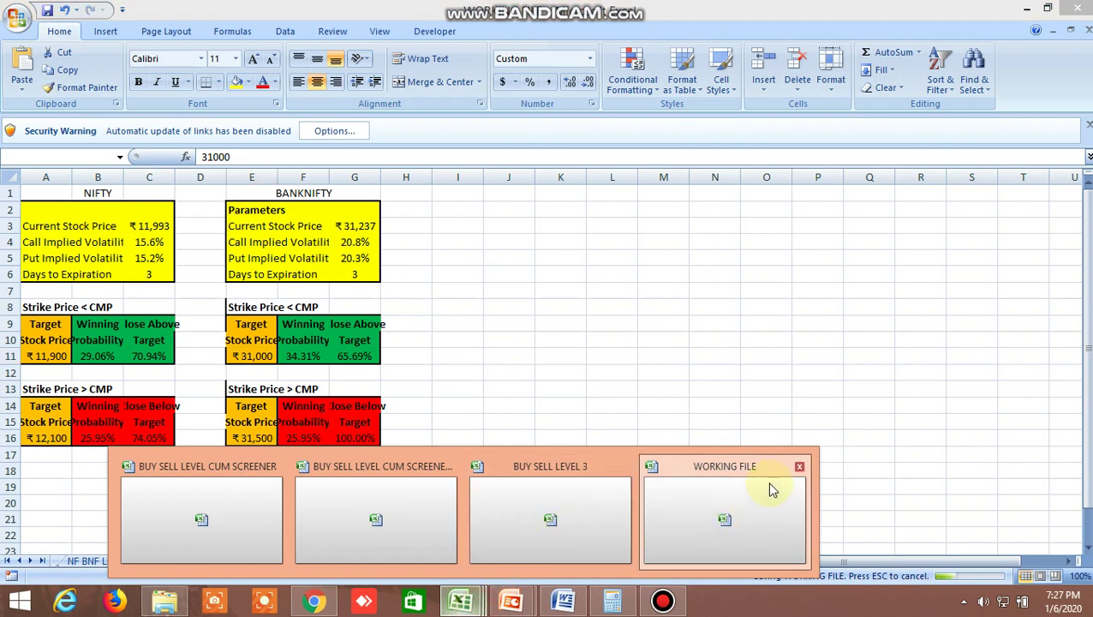
click(799, 469)
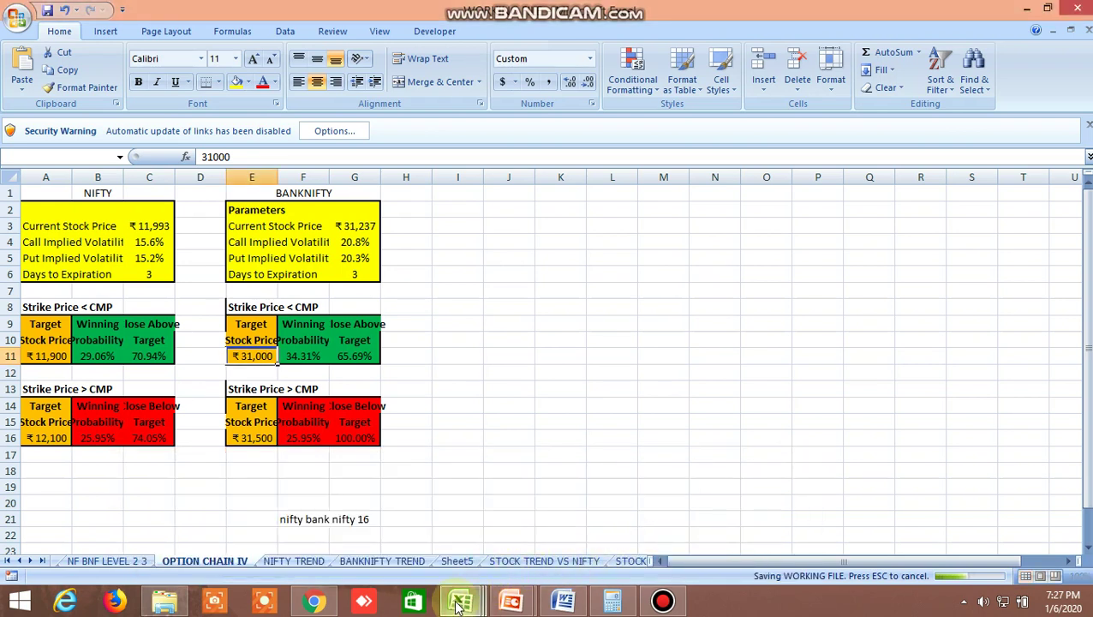
mouse_move(459, 605)
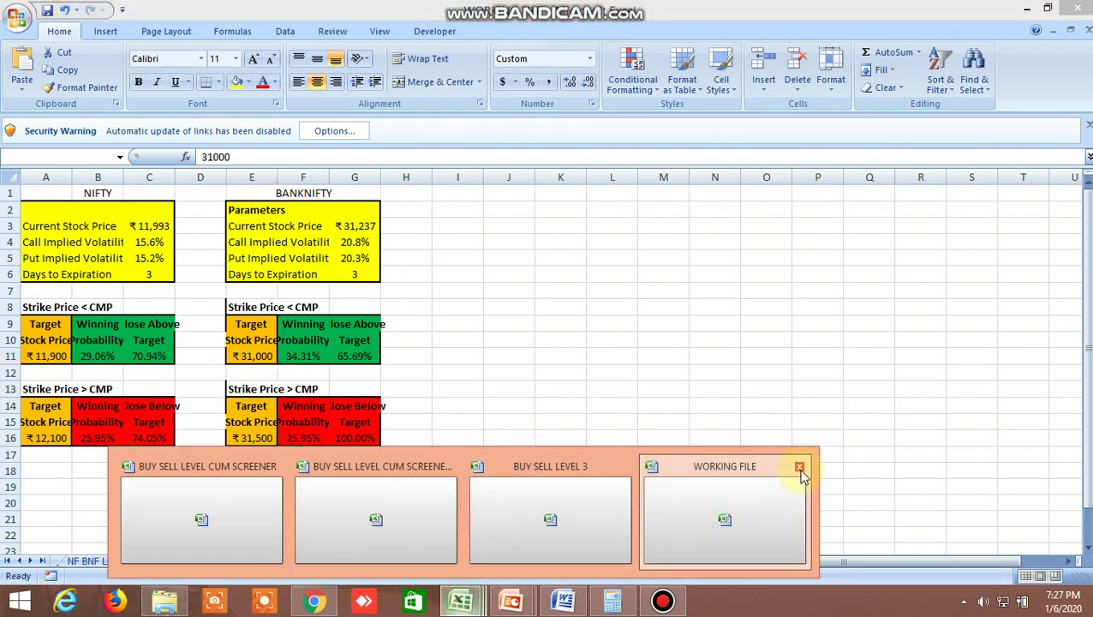
click(799, 469)
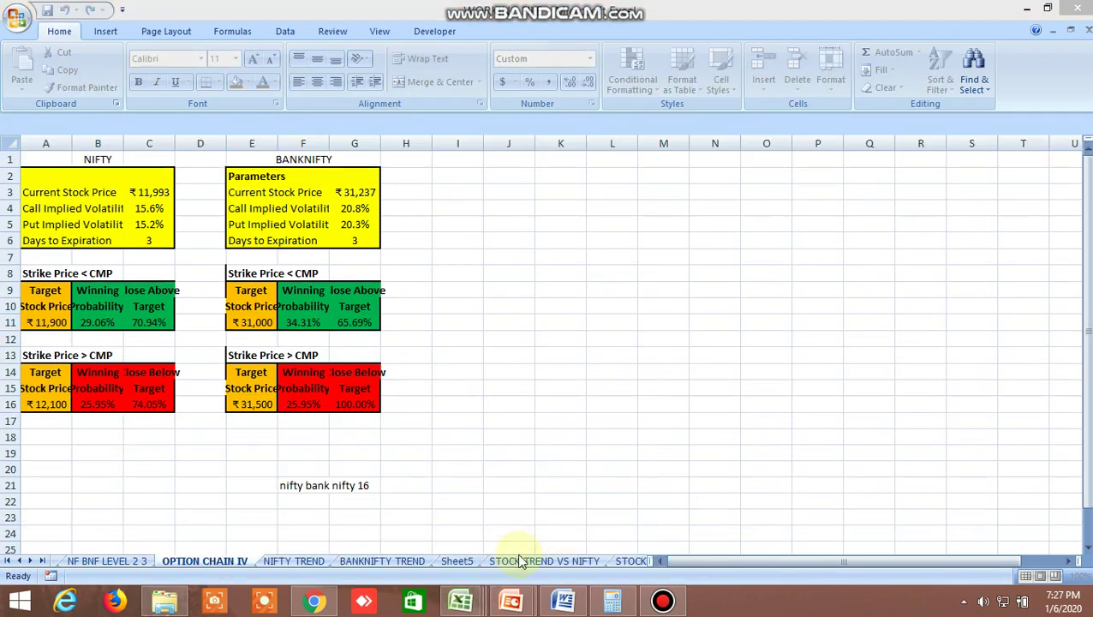
Step: Bring up the second BUY SELL LEVEL CUM SCREENER workbook and display its ALLBUY SELL LEVELSCUM SCREENER1 sheet
mouse_move(463, 599)
click(369, 505)
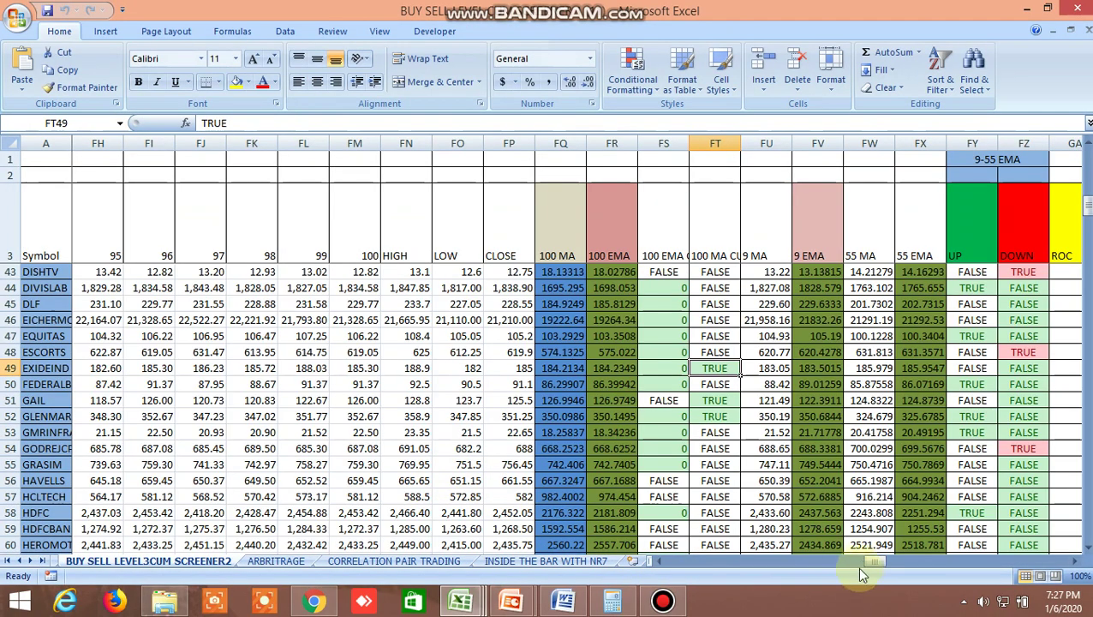
drag(867, 563, 666, 566)
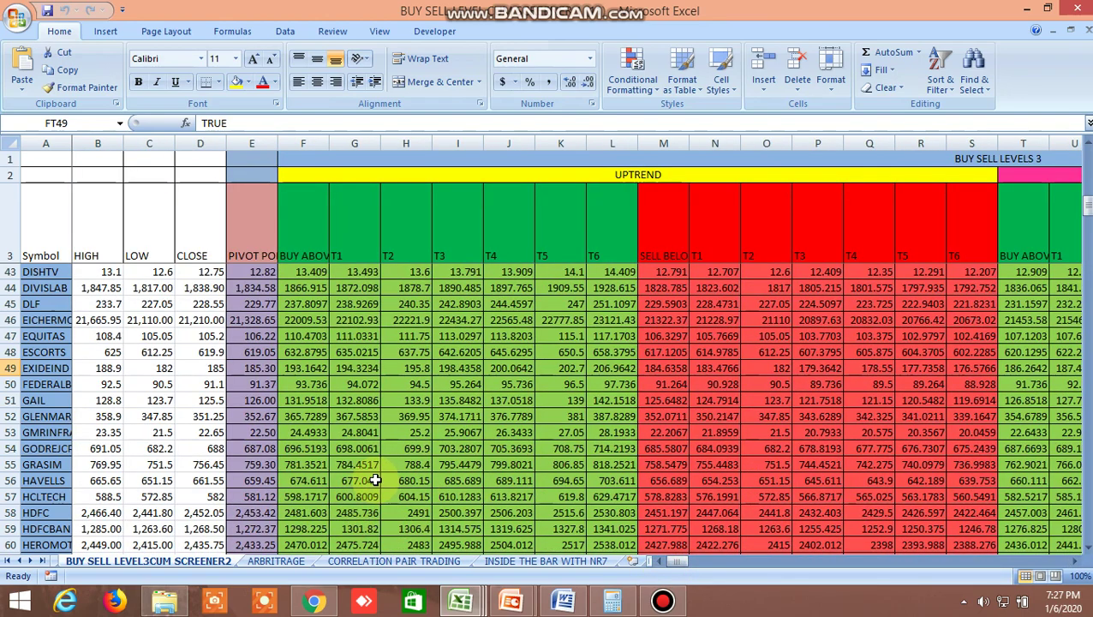
click(21, 561)
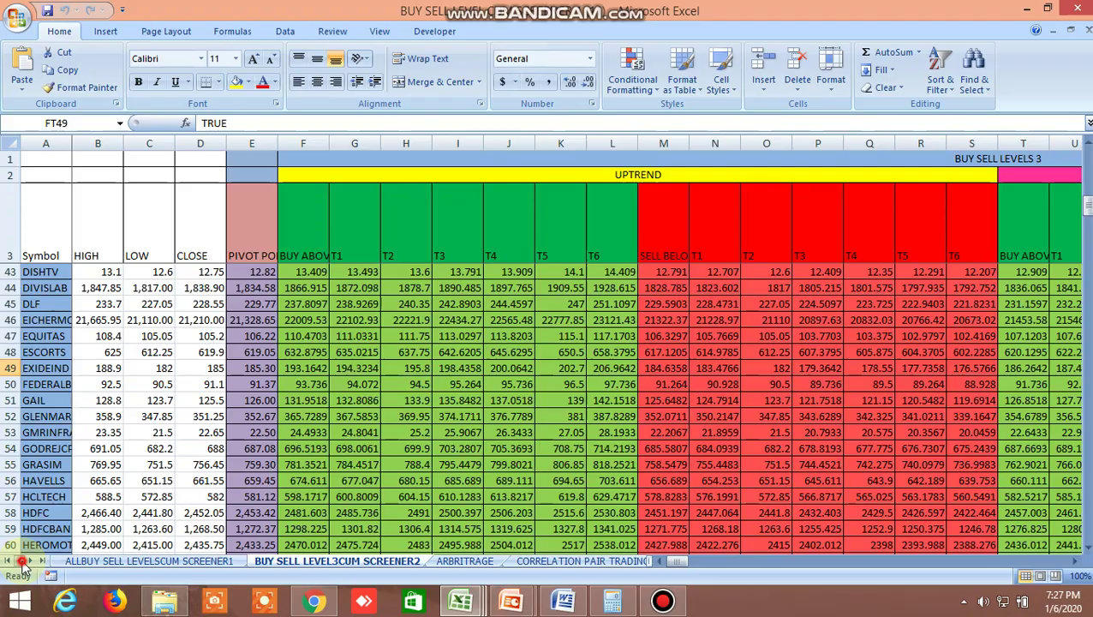
click(120, 563)
Step: Inspect the buy-above and sell-below levels of BANKNIFTY futures and nifty fut in rows 157 and 158
scroll(538, 492, down, 8)
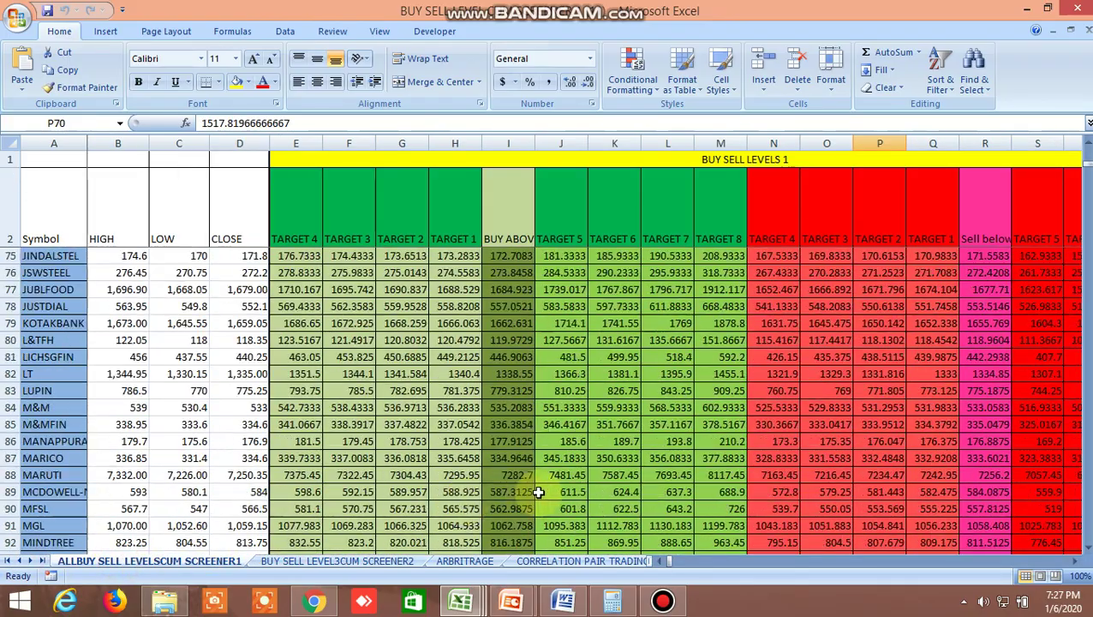
scroll(537, 492, down, 19)
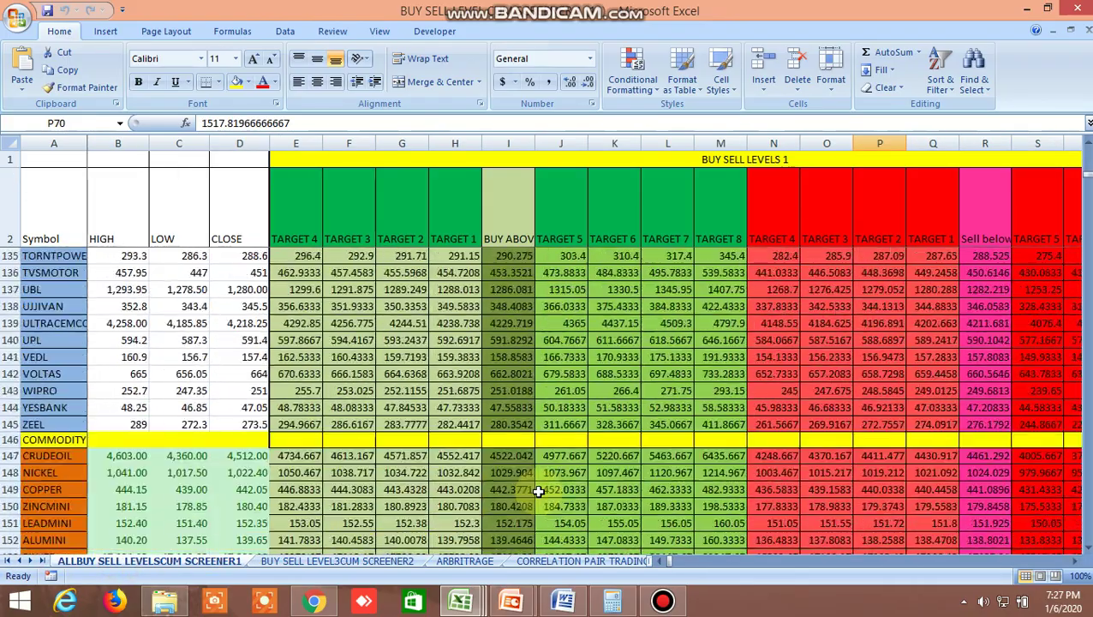
click(505, 475)
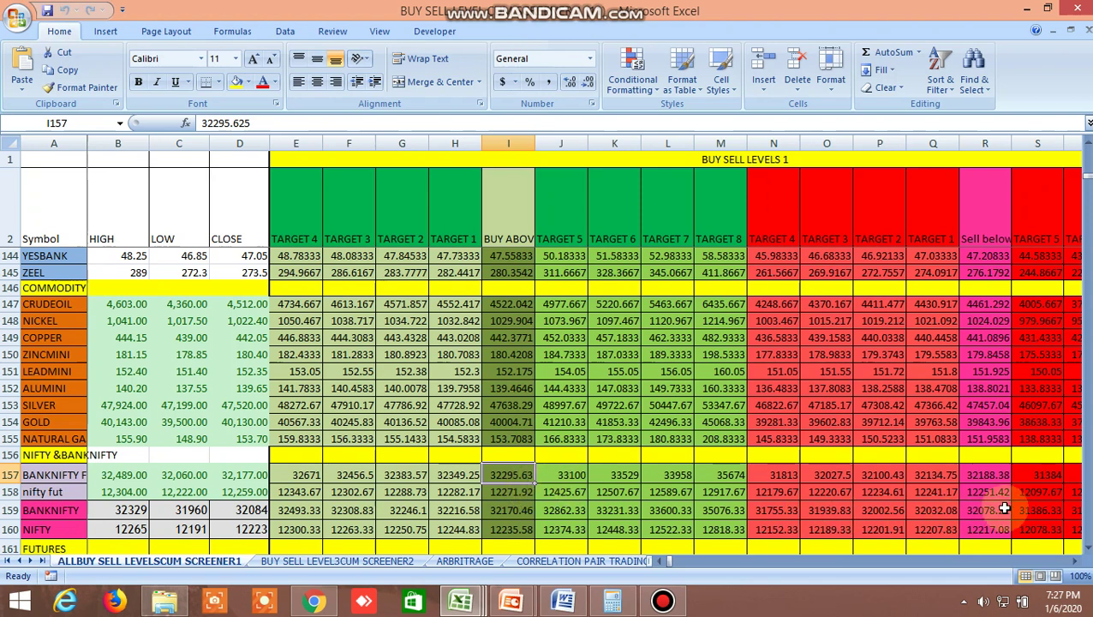
click(985, 476)
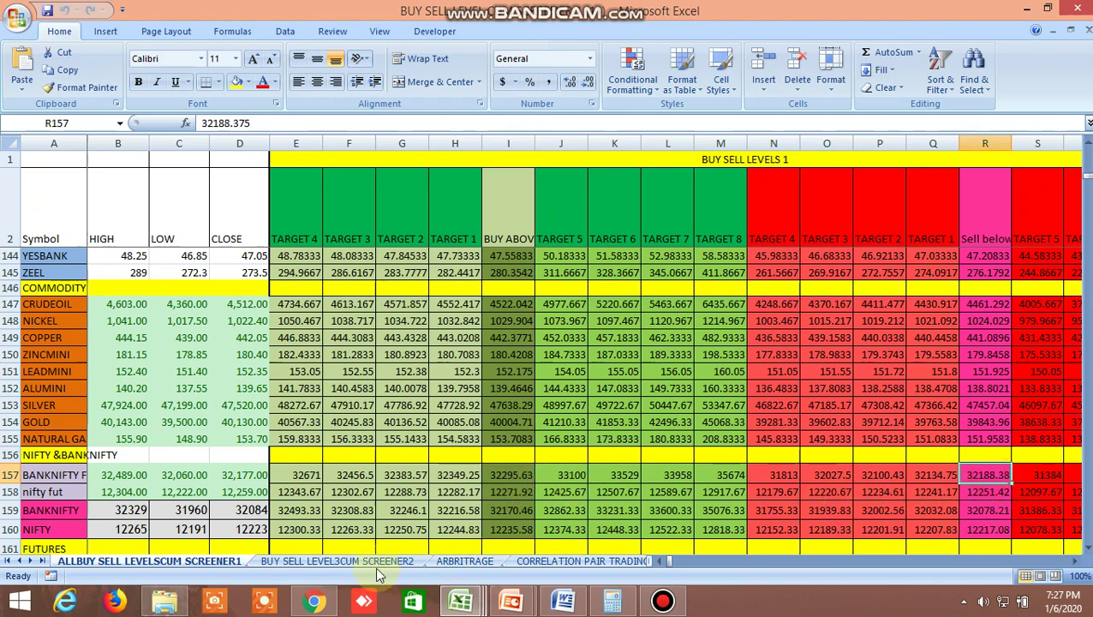
click(464, 490)
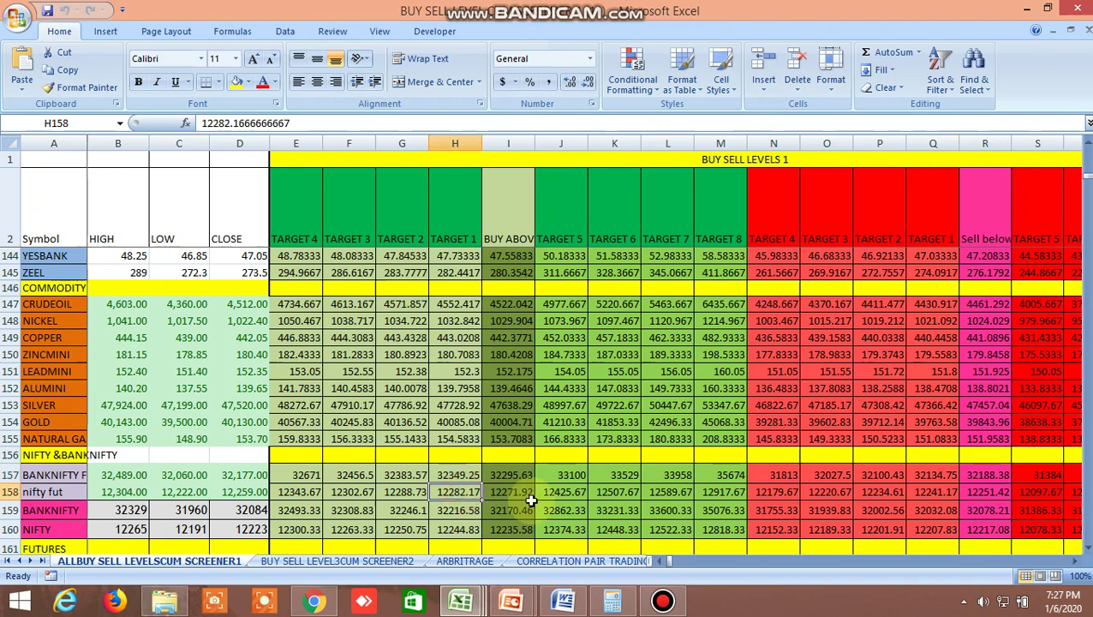
click(987, 496)
Step: Switch to the Kite chart page in Chrome and show the market depth of NIFTY JAN FUT
click(313, 602)
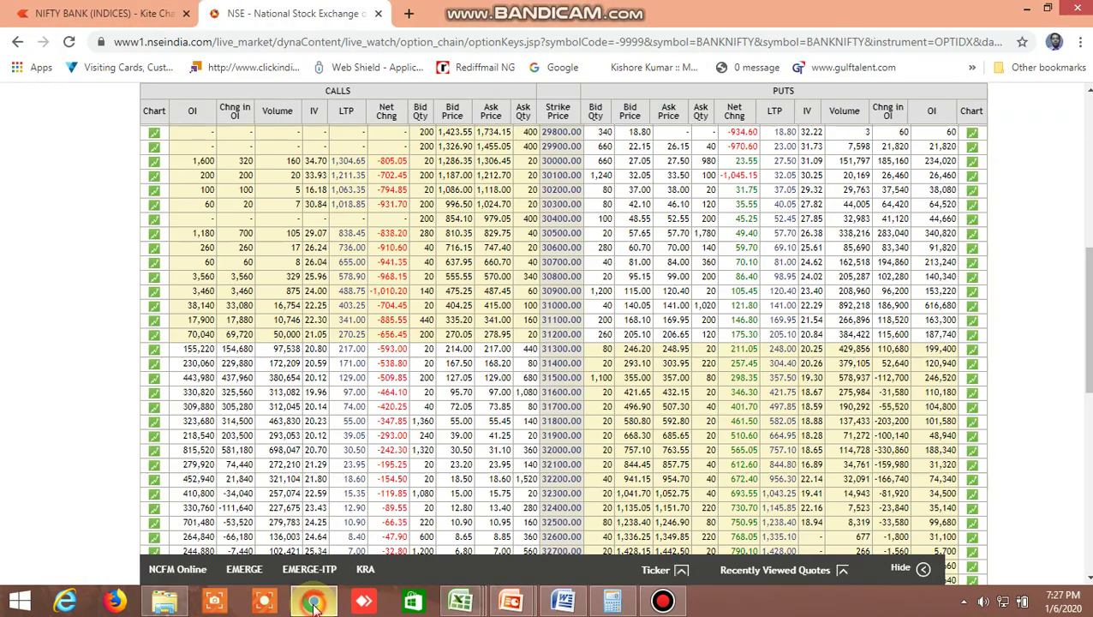
click(140, 14)
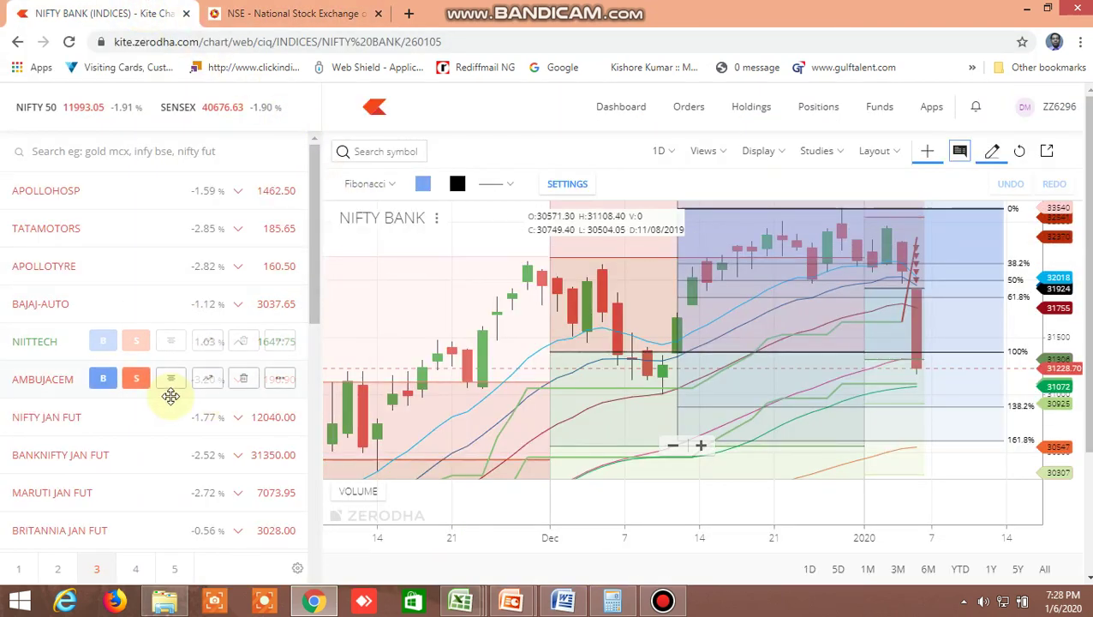
scroll(169, 395, down, 2)
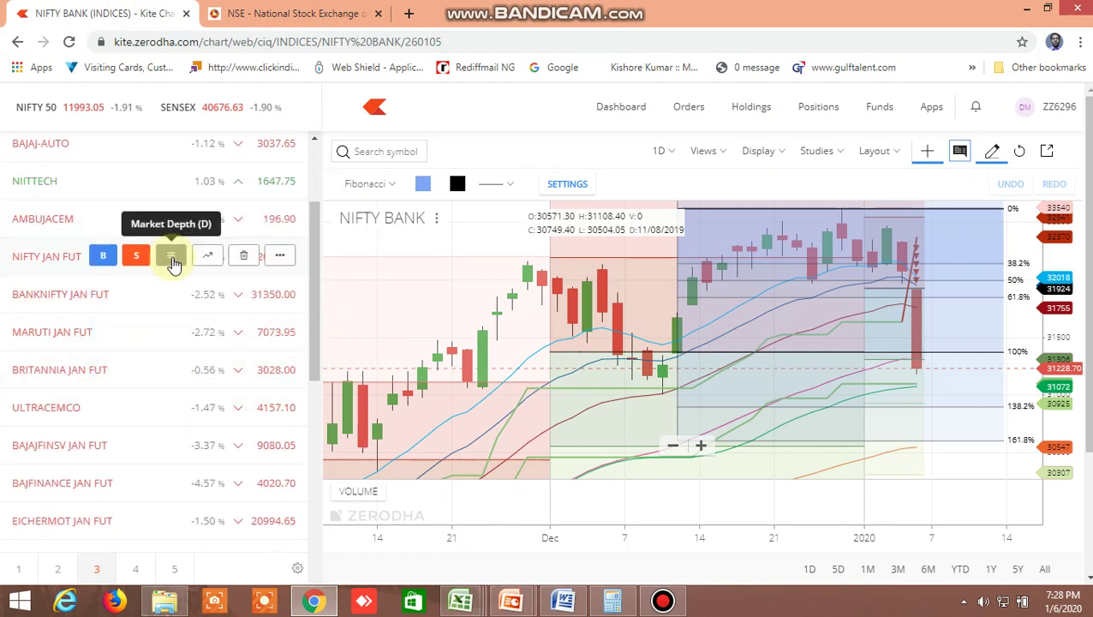
click(172, 258)
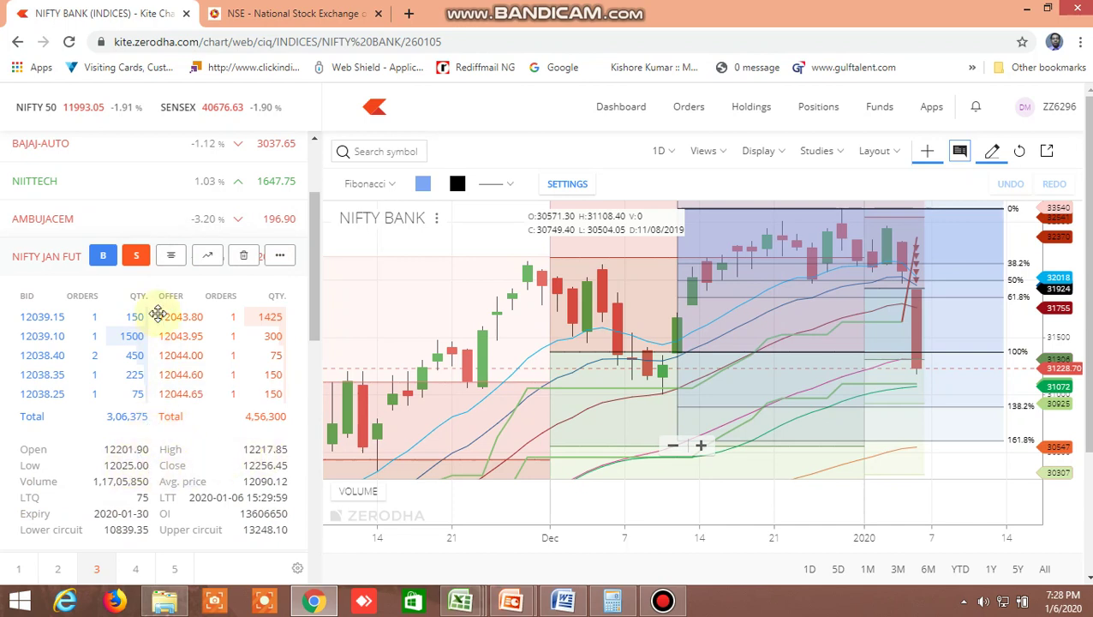
Step: Open the NIFTY JAN FUT chart at a 5-minute interval and examine the day's earlier candles
click(206, 257)
click(669, 152)
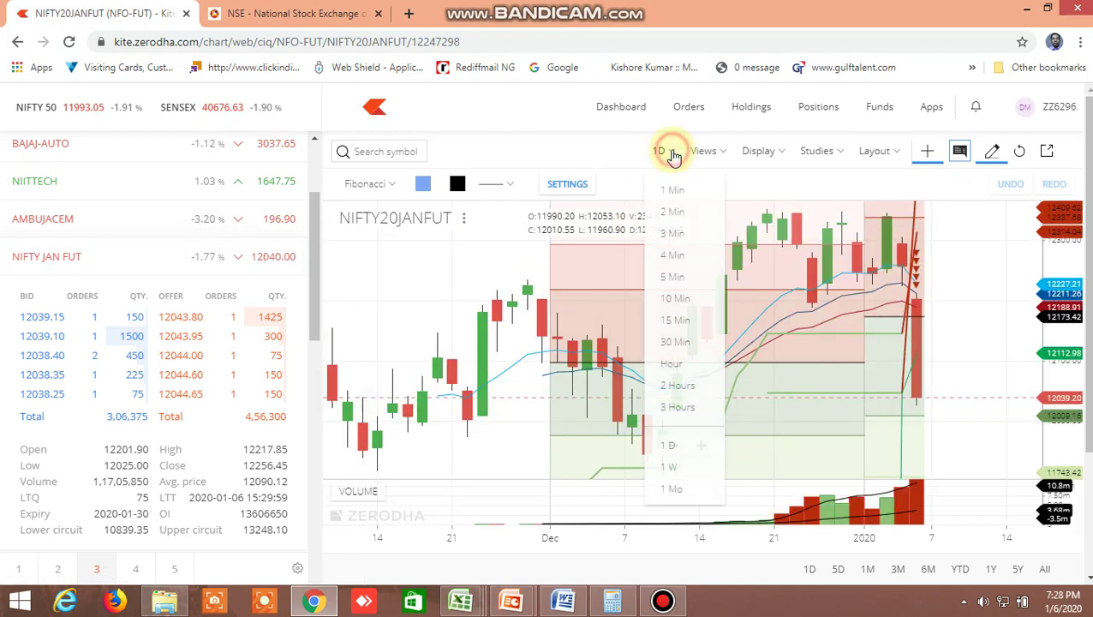
click(680, 278)
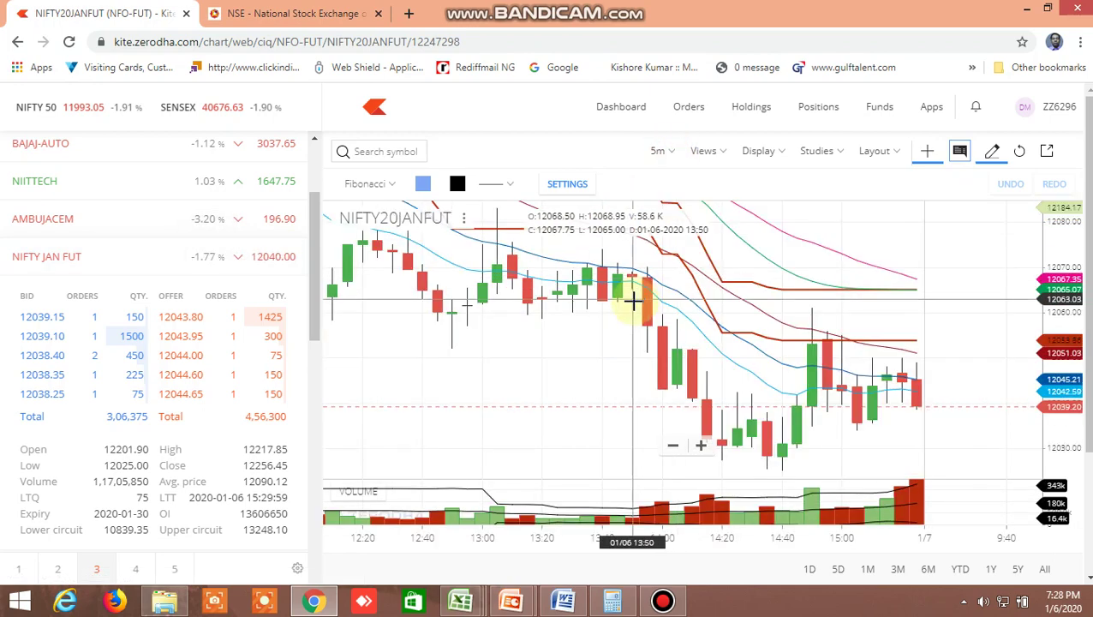
drag(514, 310, 896, 316)
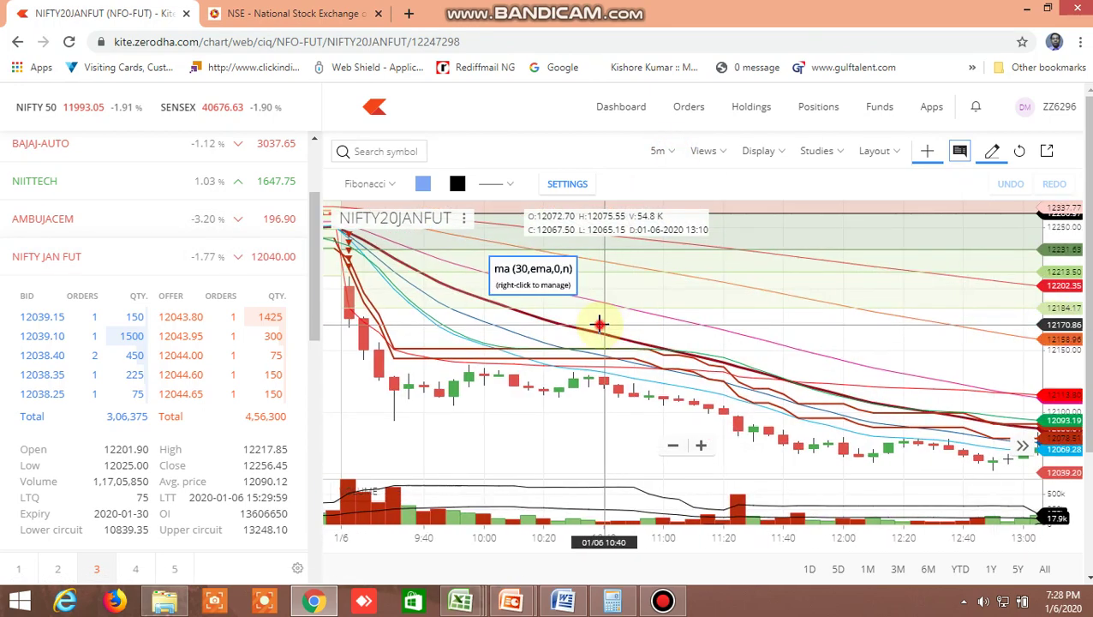
drag(598, 319, 383, 285)
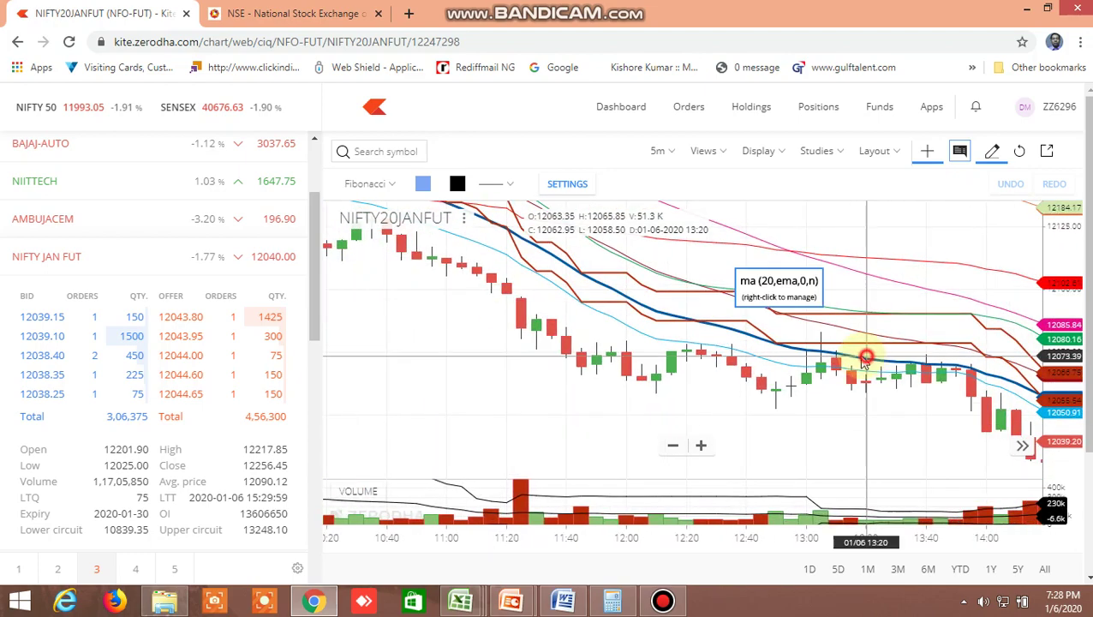
drag(866, 356, 927, 325)
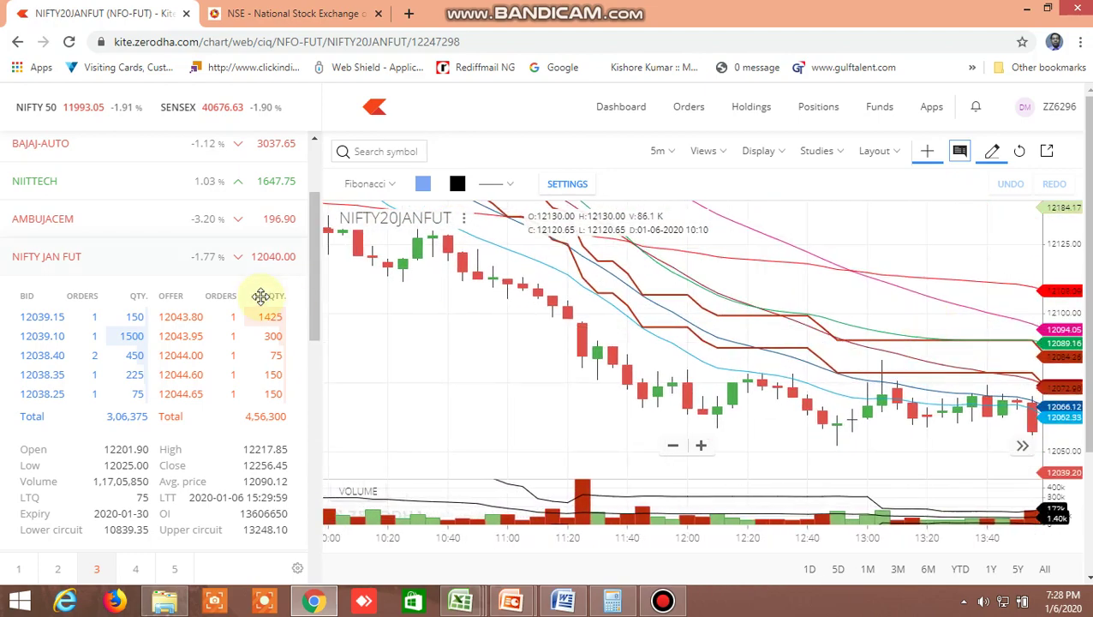
Step: Check the BANKNIFTY JAN FUT market depth in place of NIFTY's, and open the BANKNIFTY JAN FUT chart
click(173, 261)
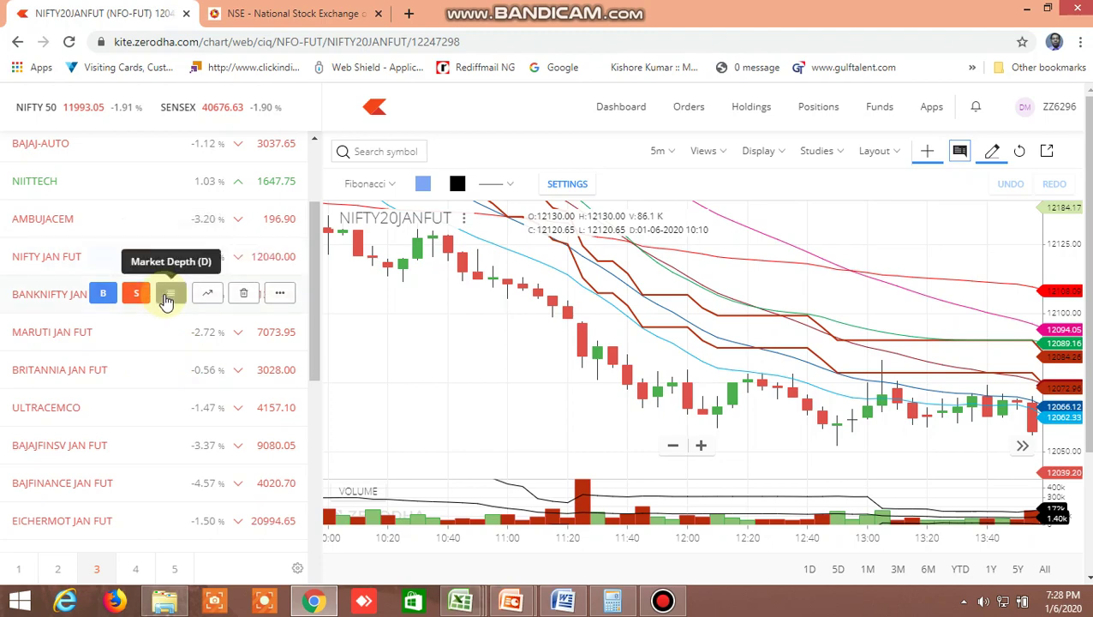
click(168, 295)
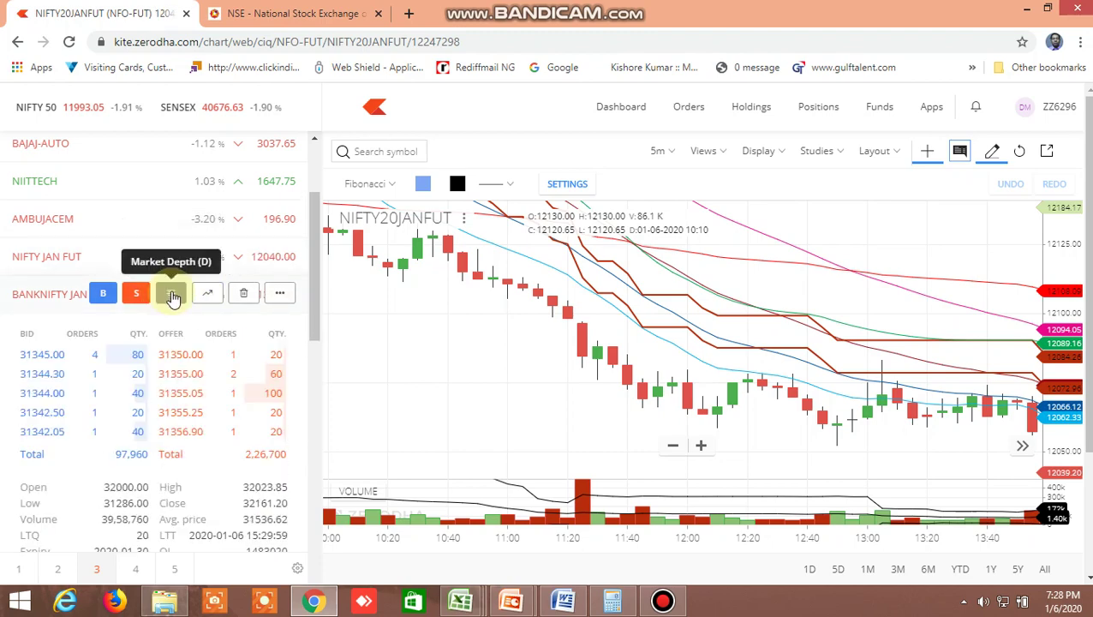
click(171, 295)
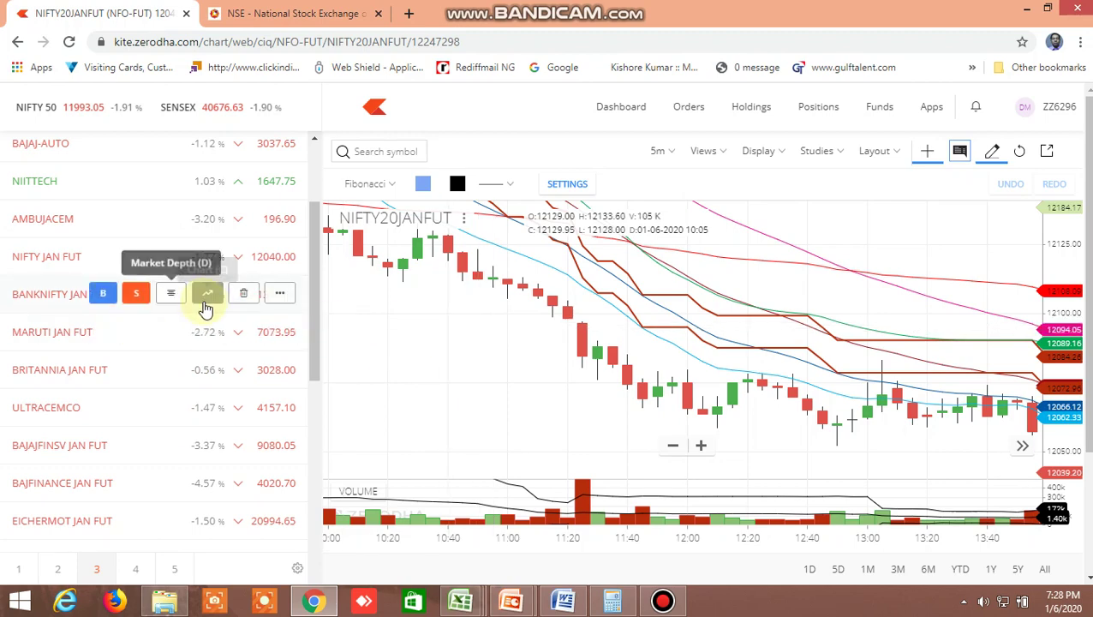
click(207, 296)
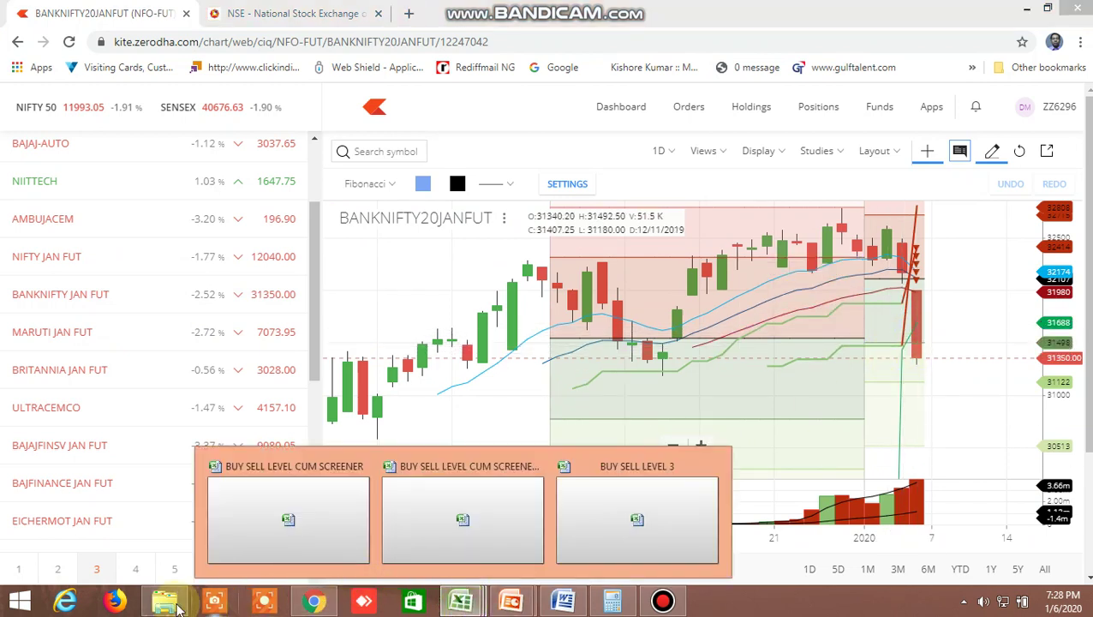
Step: Switch to the first BUY SELL LEVEL CUM SCREENER workbook in Excel and display its INSIDE THE BAR WITH NR7 sheet
click(296, 517)
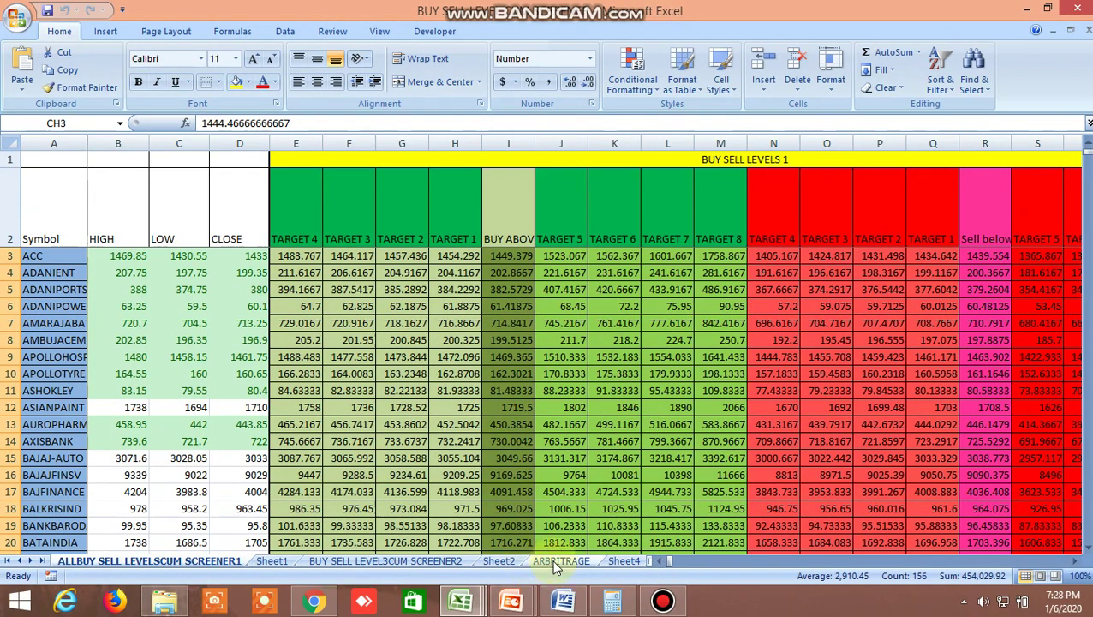
click(622, 562)
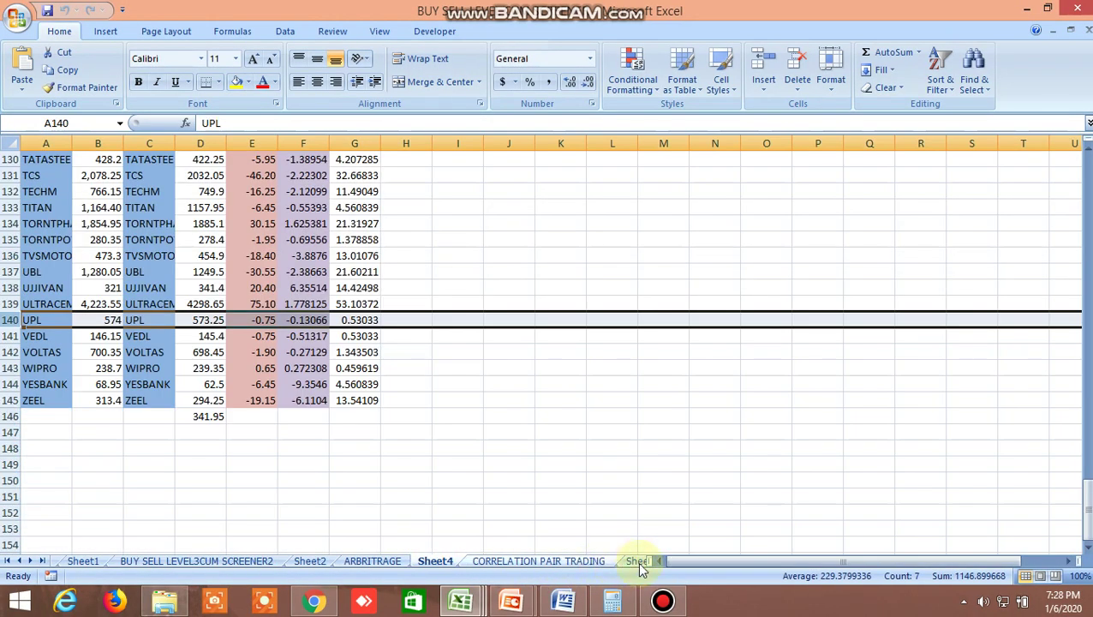
click(638, 562)
click(638, 562)
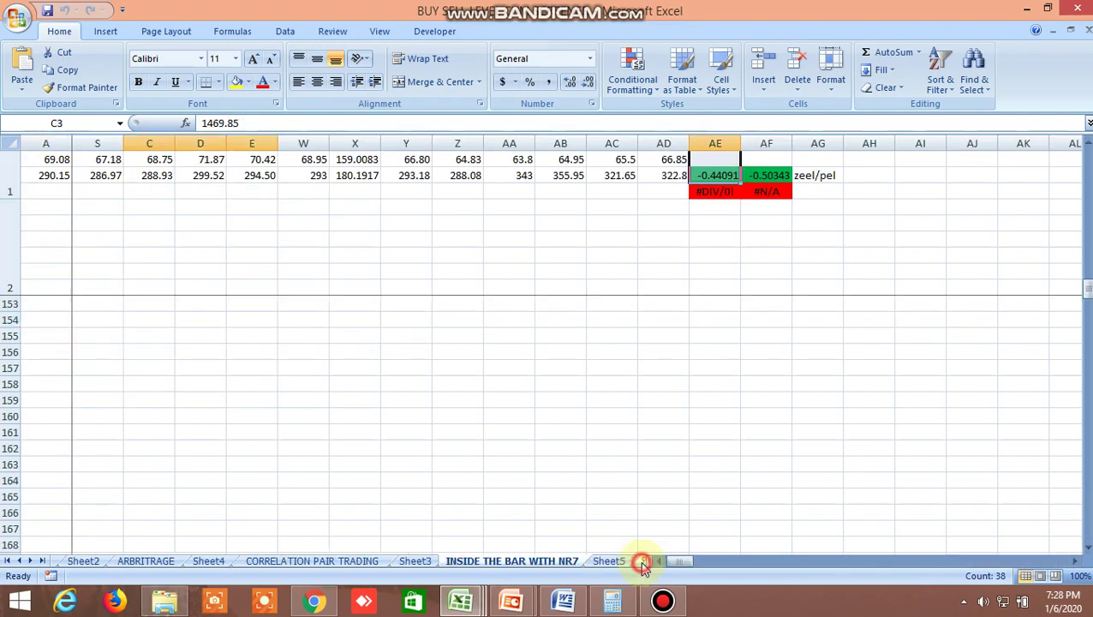
Step: Review the inside-bar, doji, hammer and open-drive signals for the NIFTY and BANKNIFTY rows 157 to 160
drag(682, 562, 710, 563)
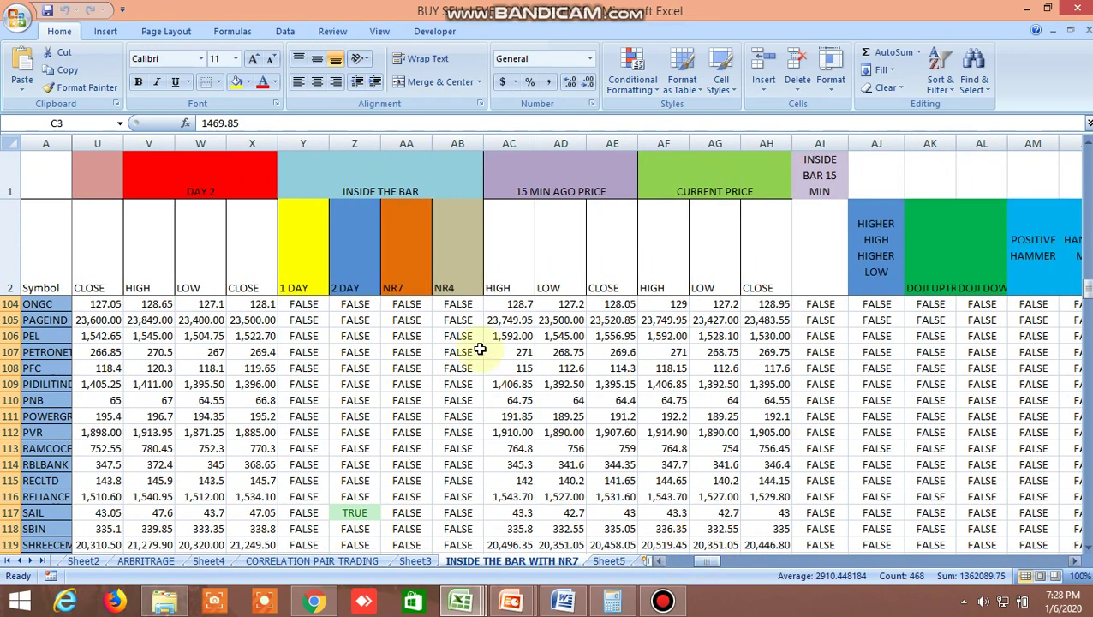
scroll(480, 349, down, 16)
scroll(469, 414, up, 1)
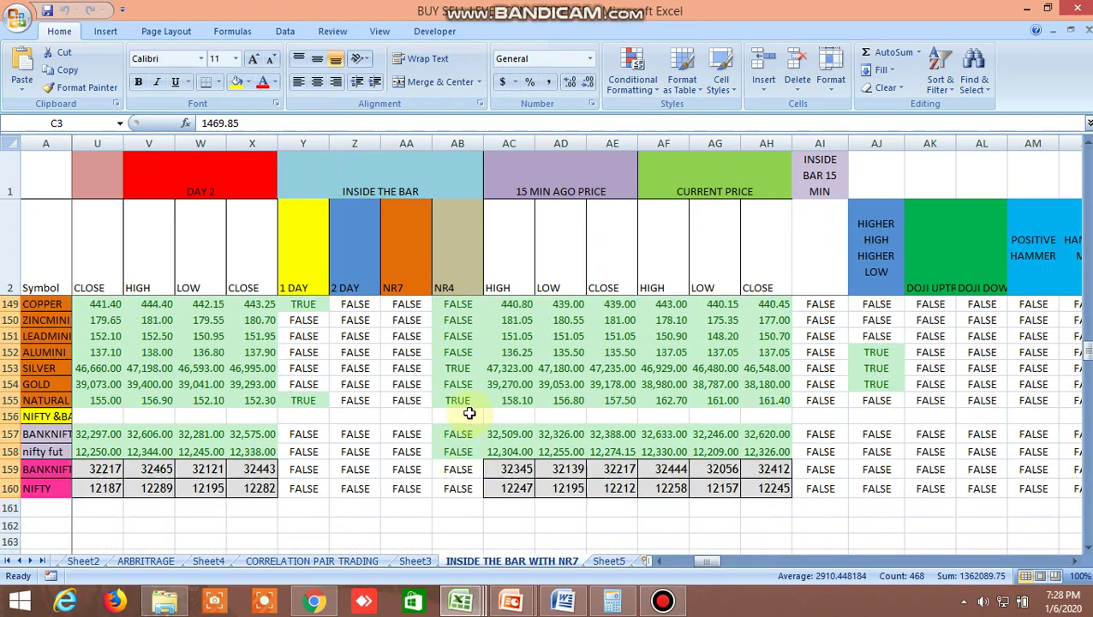
scroll(469, 414, up, 1)
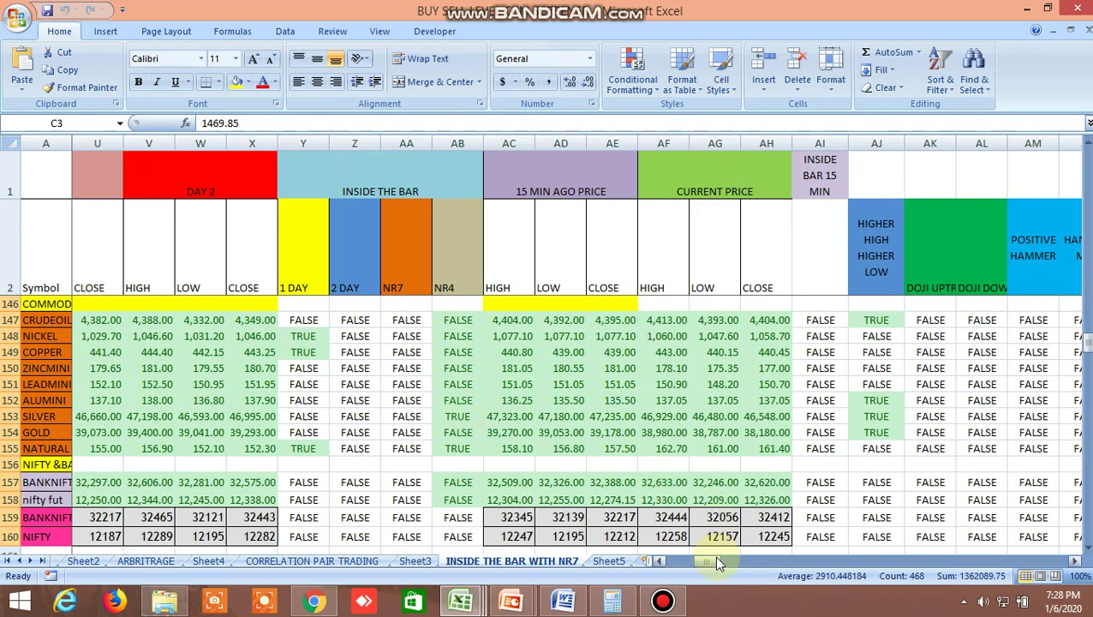
drag(715, 563, 733, 564)
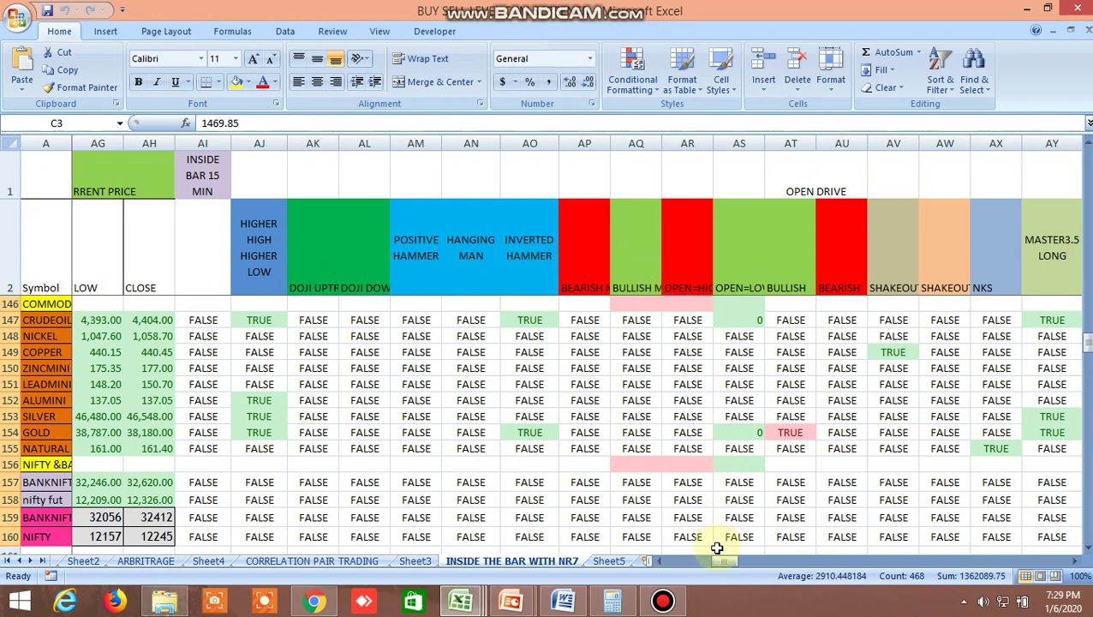
scroll(728, 522, down, 3)
scroll(728, 520, up, 2)
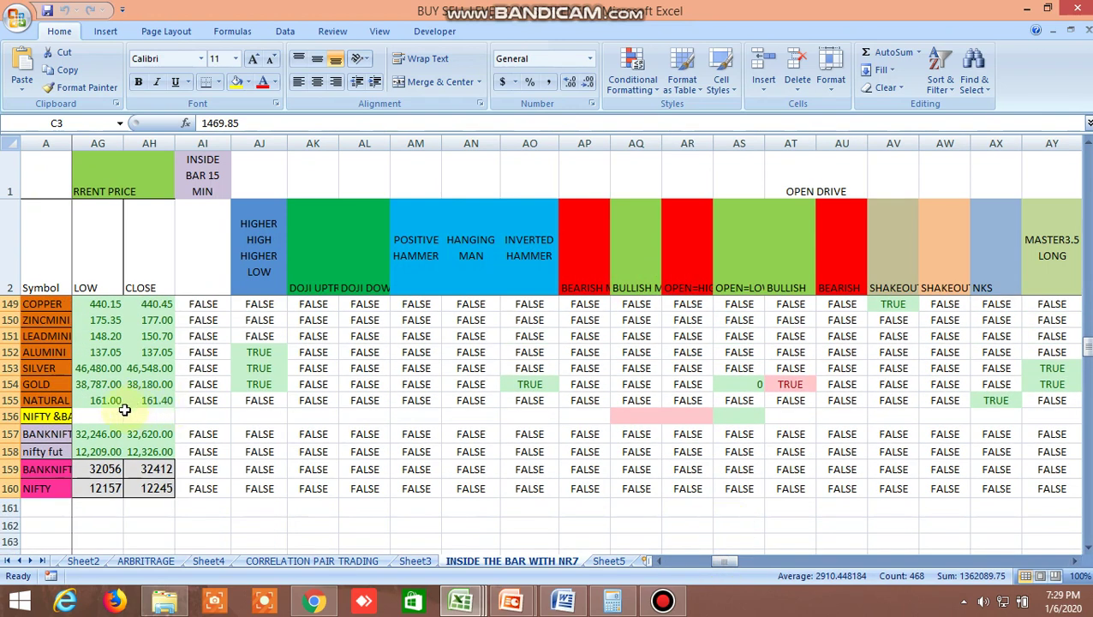
Step: Review the MASTER long and short signals and the 7-day Fibonacci buy and sell targets for NIFTY and BANKNIFTY
click(722, 554)
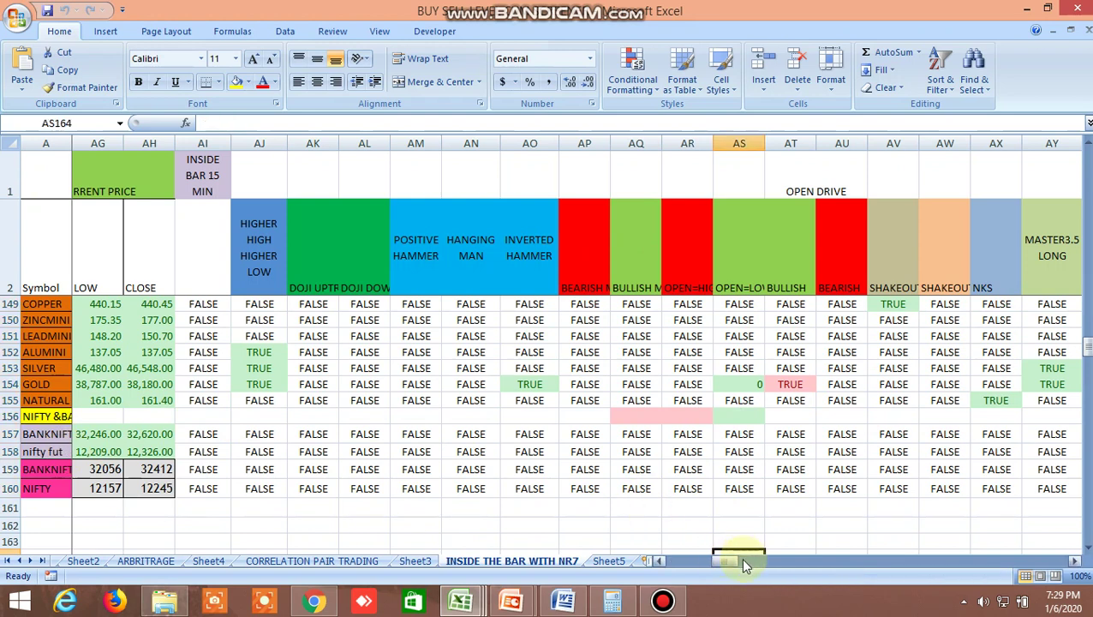
mouse_move(738, 561)
mouse_down()
mouse_move(727, 562)
mouse_move(743, 562)
mouse_up()
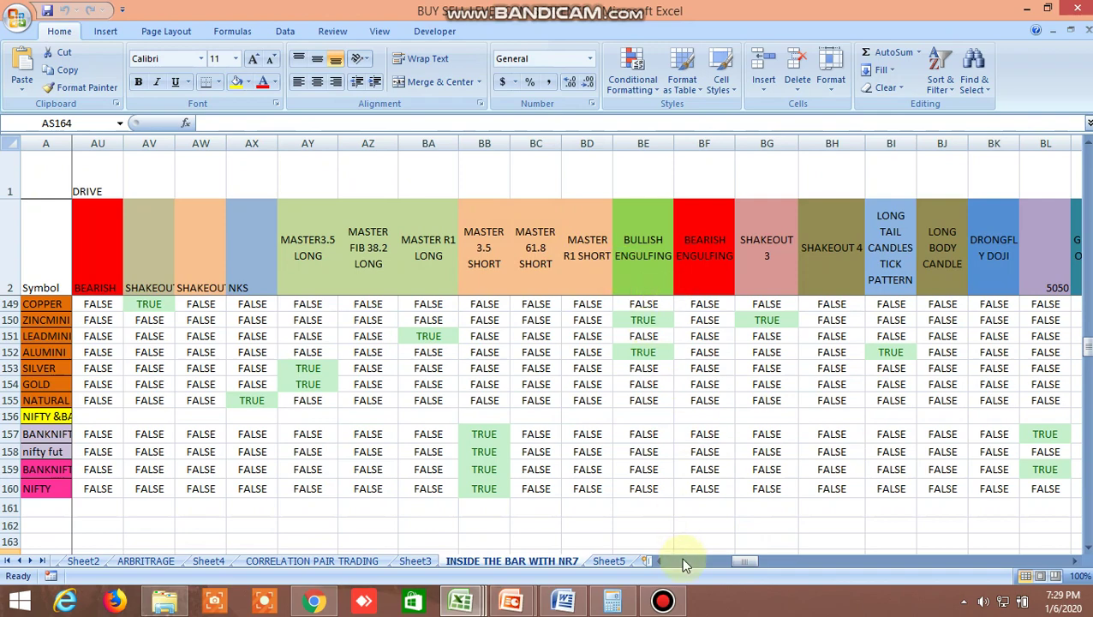
drag(744, 565, 925, 561)
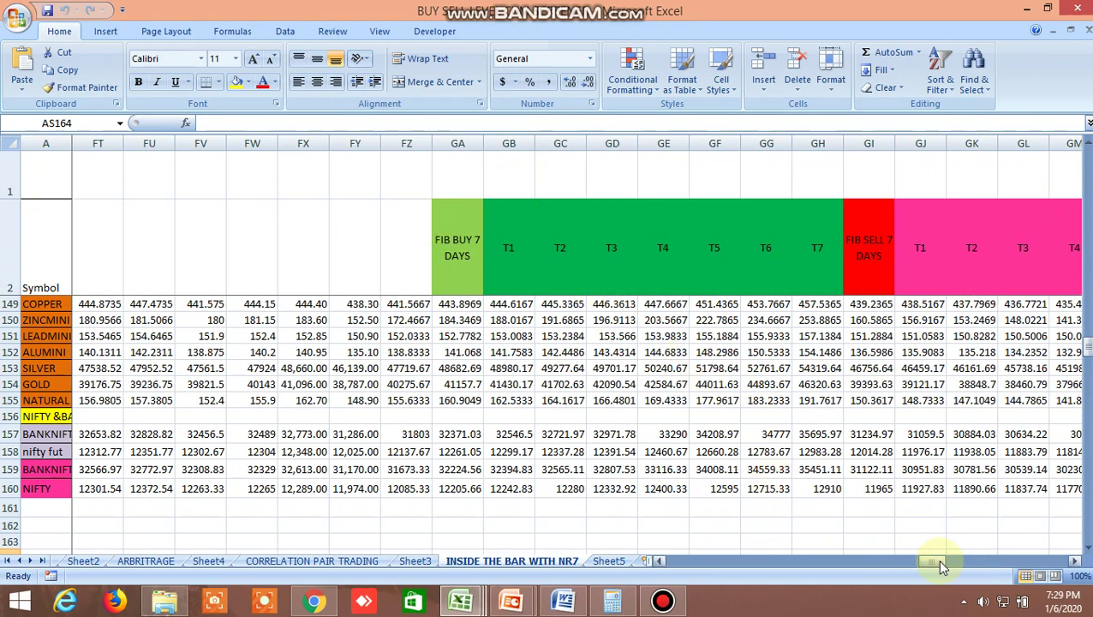
mouse_move(938, 563)
mouse_down()
mouse_move(1062, 572)
mouse_move(667, 560)
mouse_move(930, 570)
mouse_up()
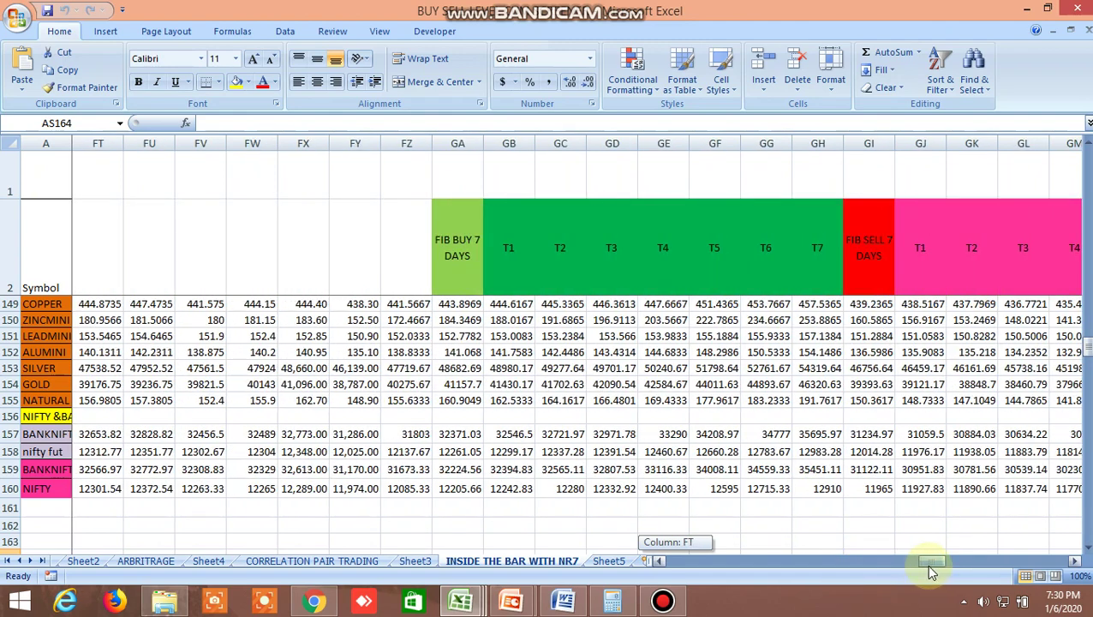